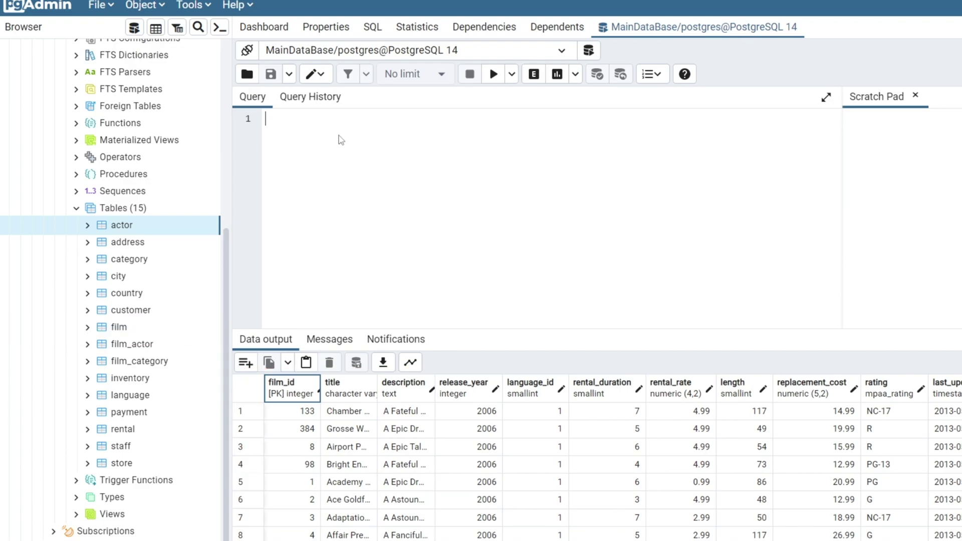
# Write the query SELECT * FROM film for MainDataBase and run it.
pyautogui.write('S')
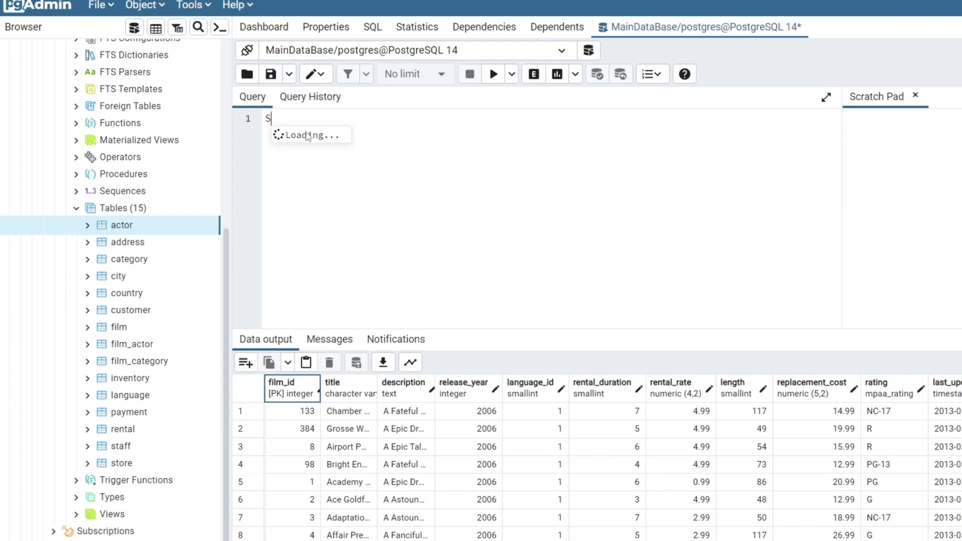
pyautogui.write('ELECT')
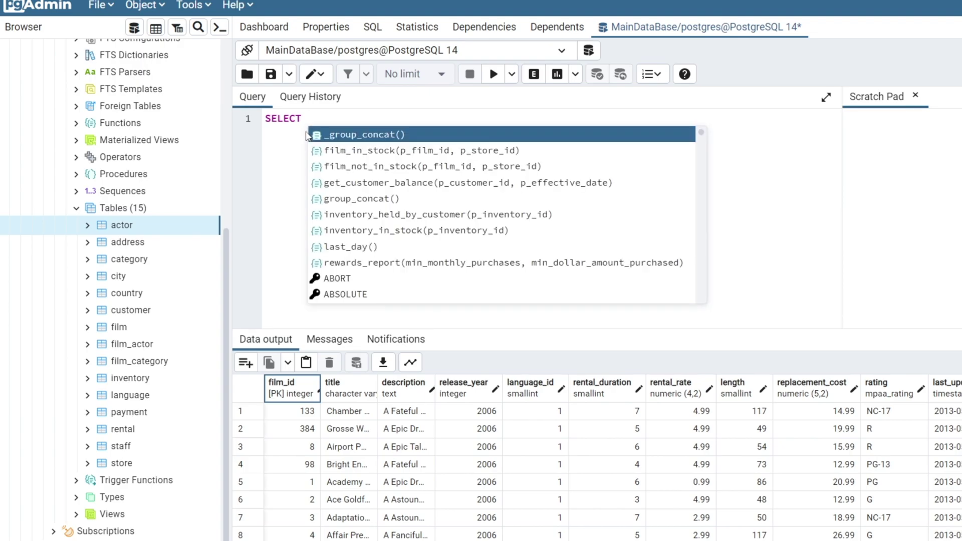
pyautogui.write('* ')
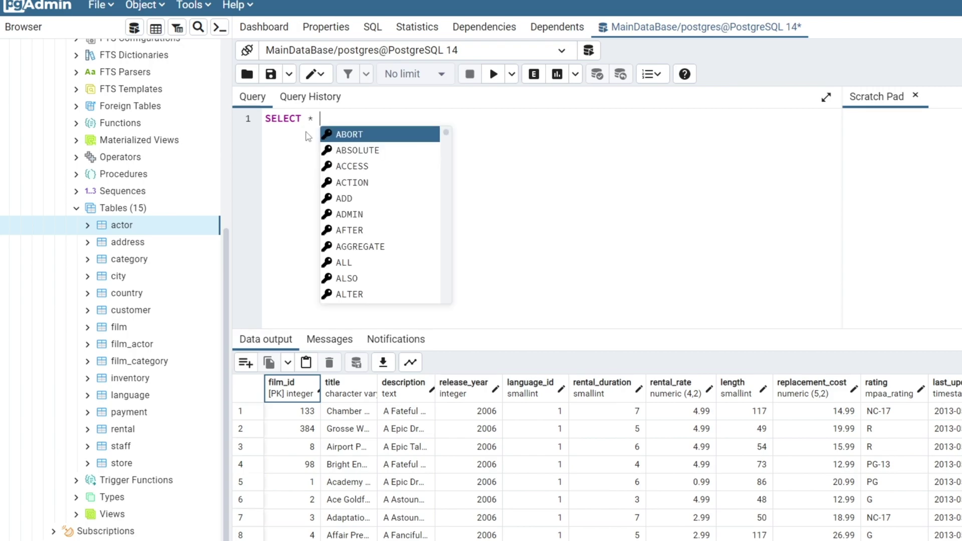
pyautogui.write('FROM ')
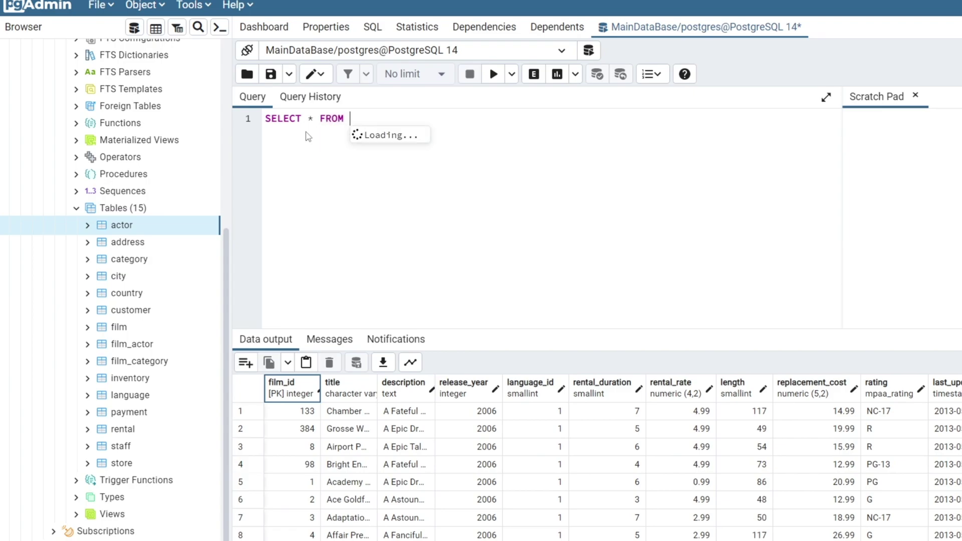
pyautogui.write('film')
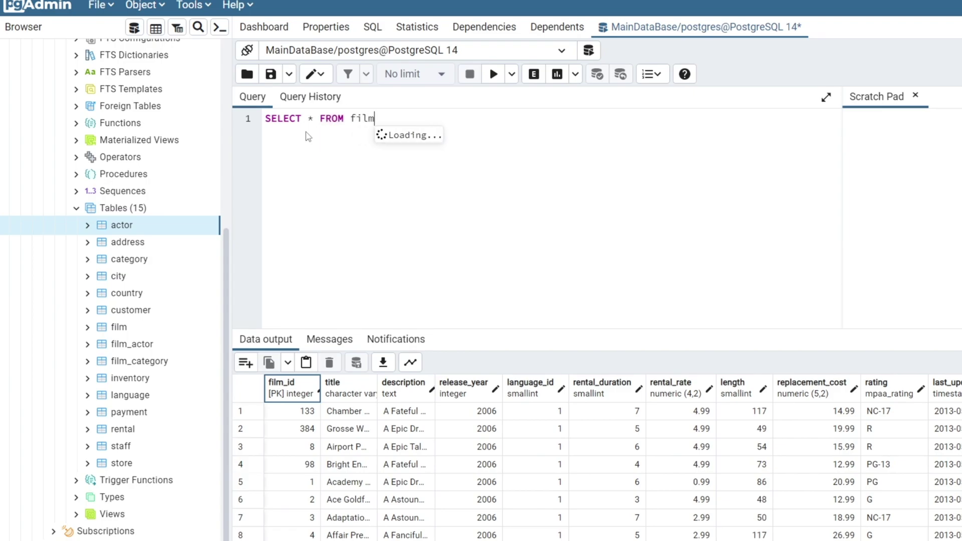
pyautogui.click(494, 76)
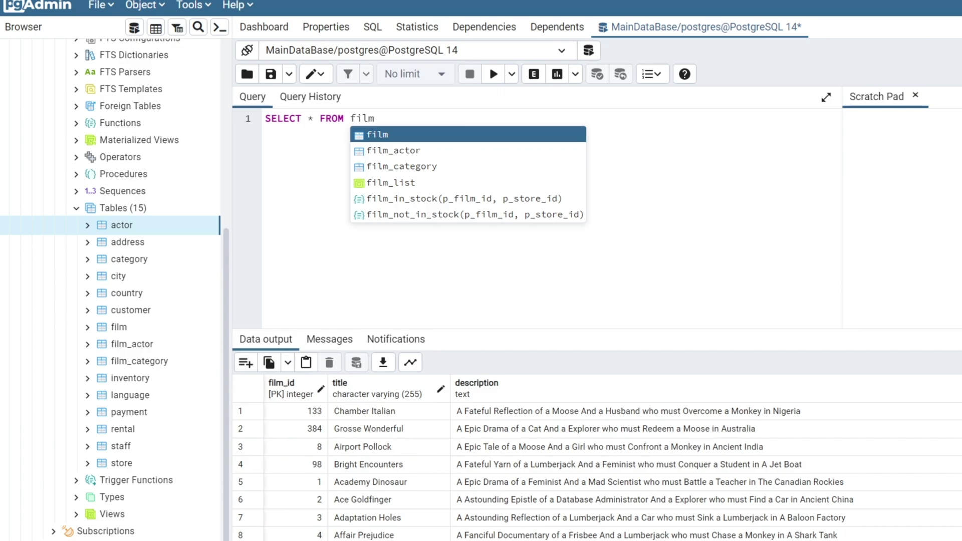
# Narrow the description column in the query results and look through the film table's remaining columns.
pyautogui.moveTo(960, 393); pyautogui.dragTo(504, 407)
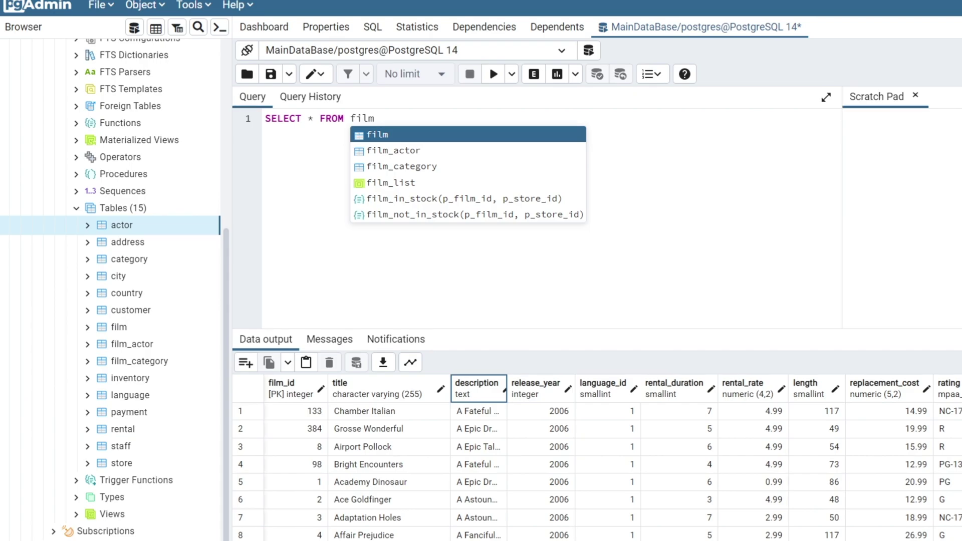
pyautogui.hscroll(10, 596, 470)
pyautogui.hscroll(-10, 596, 471)
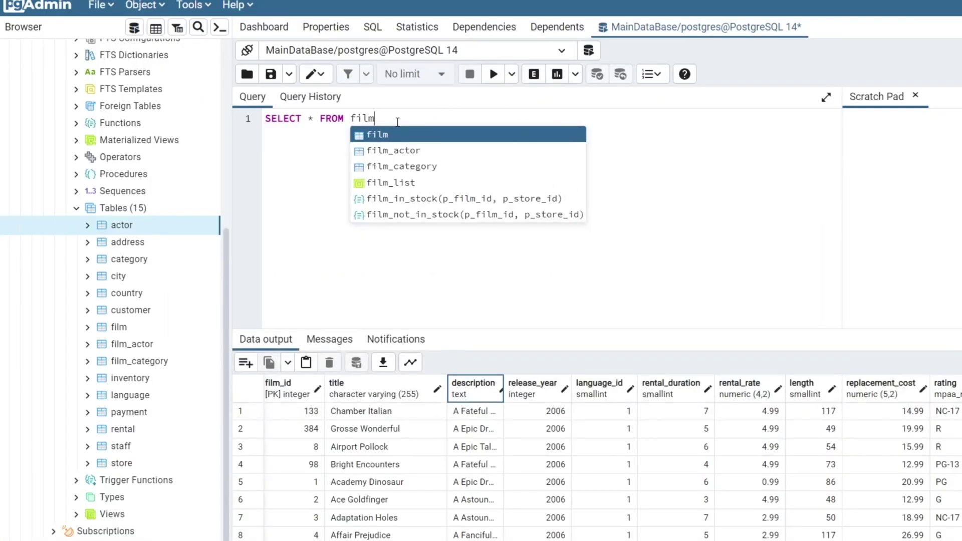
# Switch to Power BI Desktop and open the full list of available data sources.
pyautogui.hotkey('alt', 'Tab')
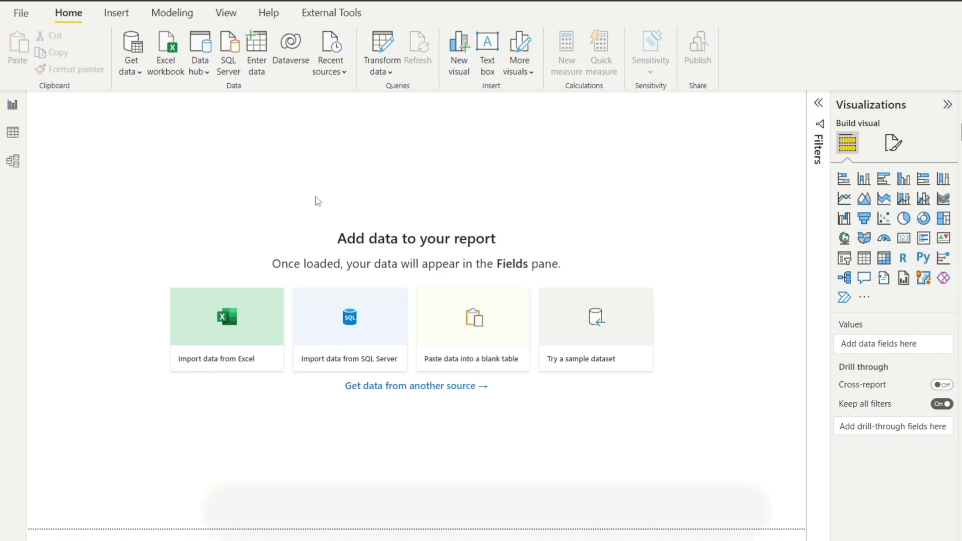
pyautogui.click(130, 71)
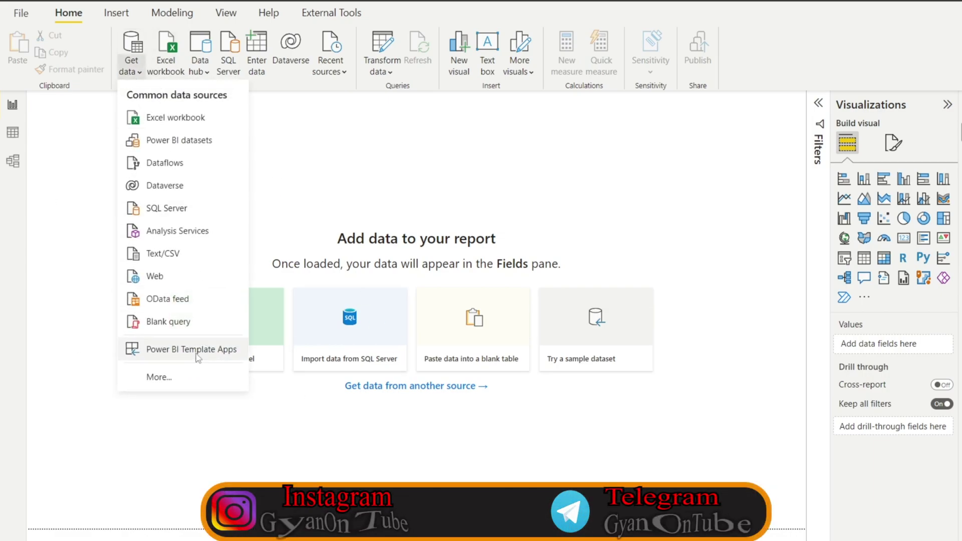
pyautogui.click(158, 379)
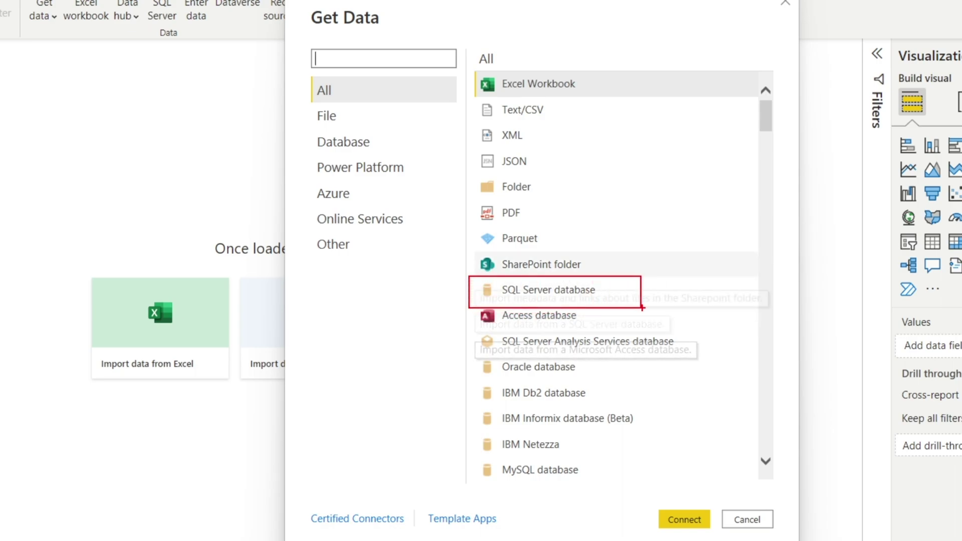
pyautogui.moveTo(454, 352); pyautogui.dragTo(634, 379)
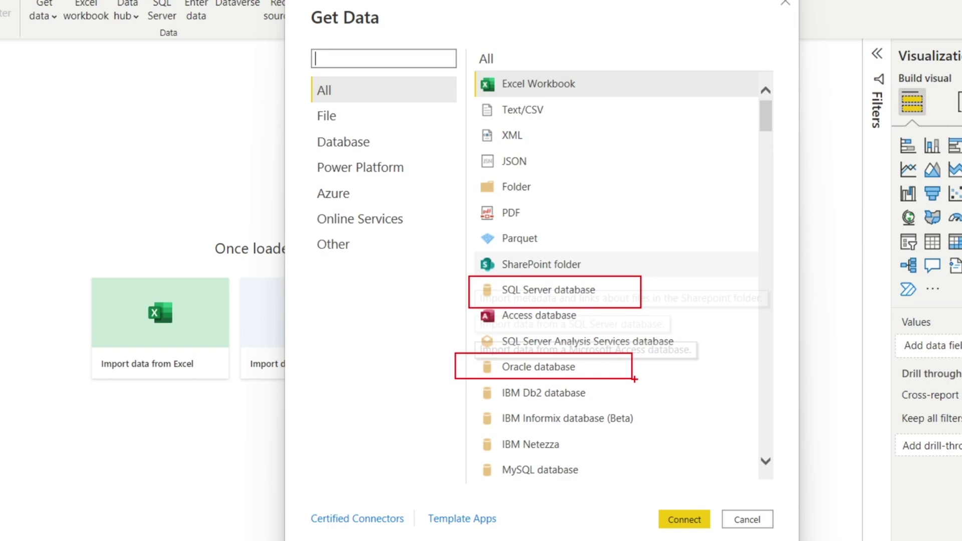
pyautogui.moveTo(446, 452); pyautogui.dragTo(614, 482)
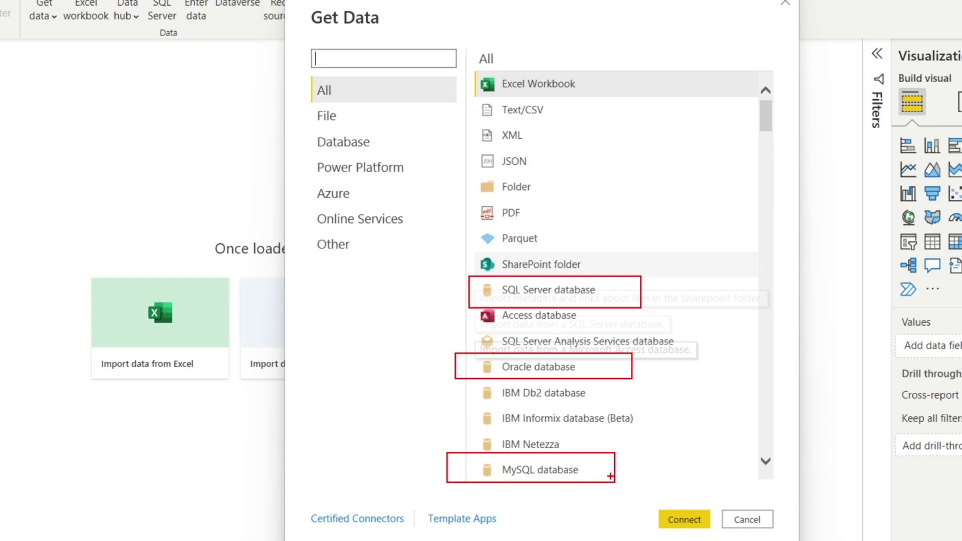
pyautogui.press('Escape')
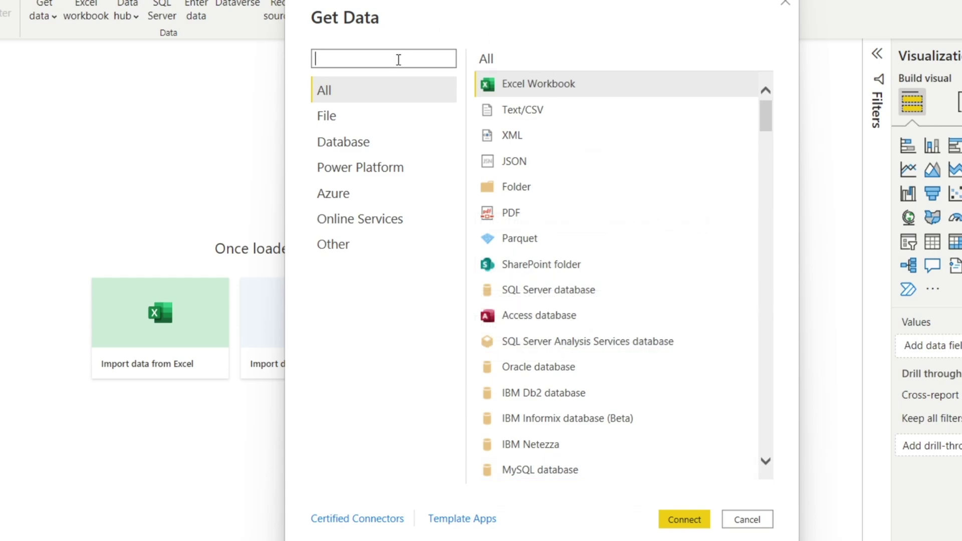
# Search the data sources for "post" and start a connection with the PostgreSQL database connector.
pyautogui.write('post')
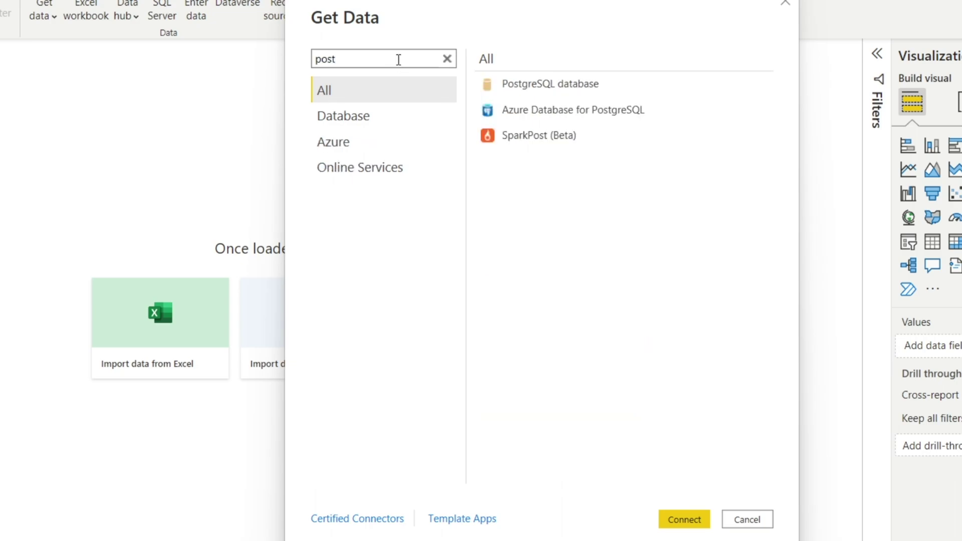
pyautogui.moveTo(464, 70)
pyautogui.mouseDown()
pyautogui.moveTo(590, 103)
pyautogui.moveTo(636, 104)
pyautogui.mouseUp()
pyautogui.moveTo(590, 76); pyautogui.dragTo(686, 21)
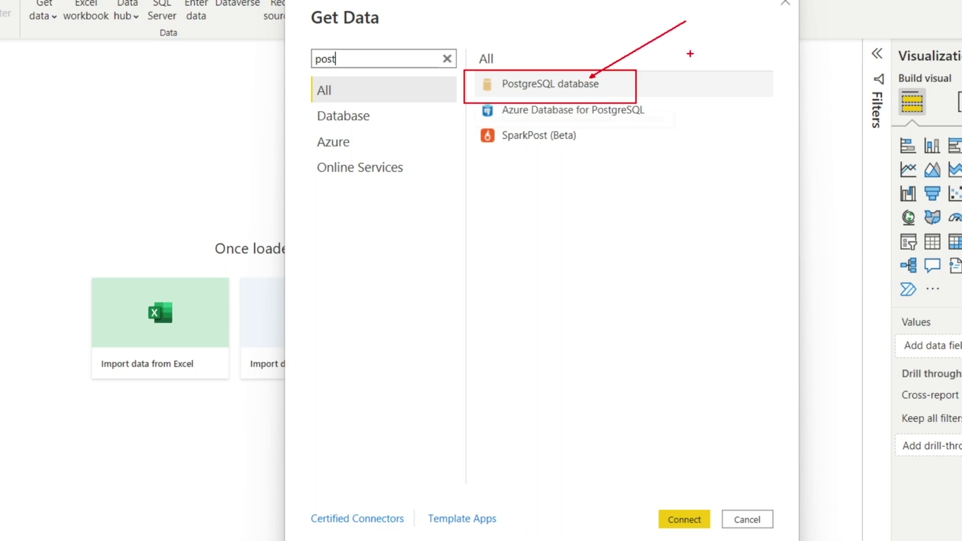
pyautogui.press('Escape')
pyautogui.click(548, 91)
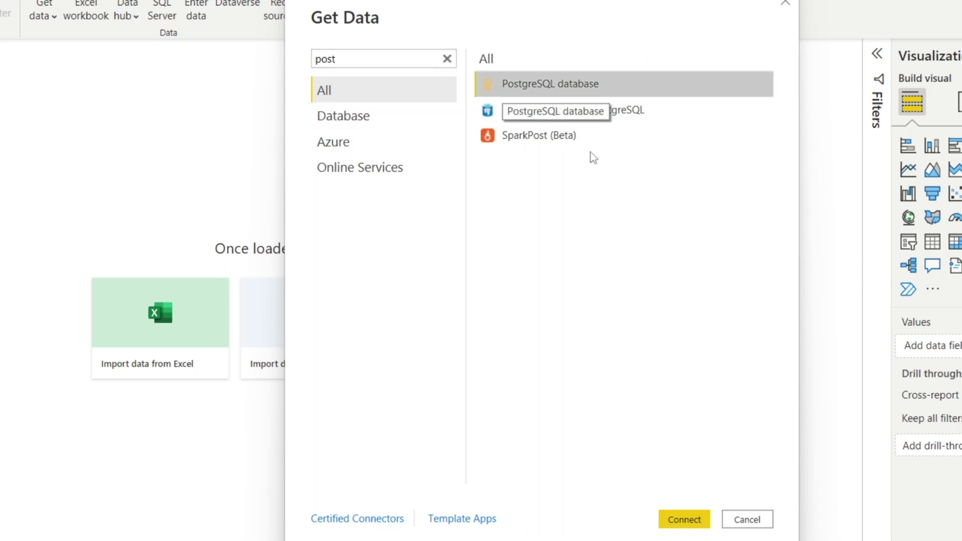
pyautogui.click(684, 520)
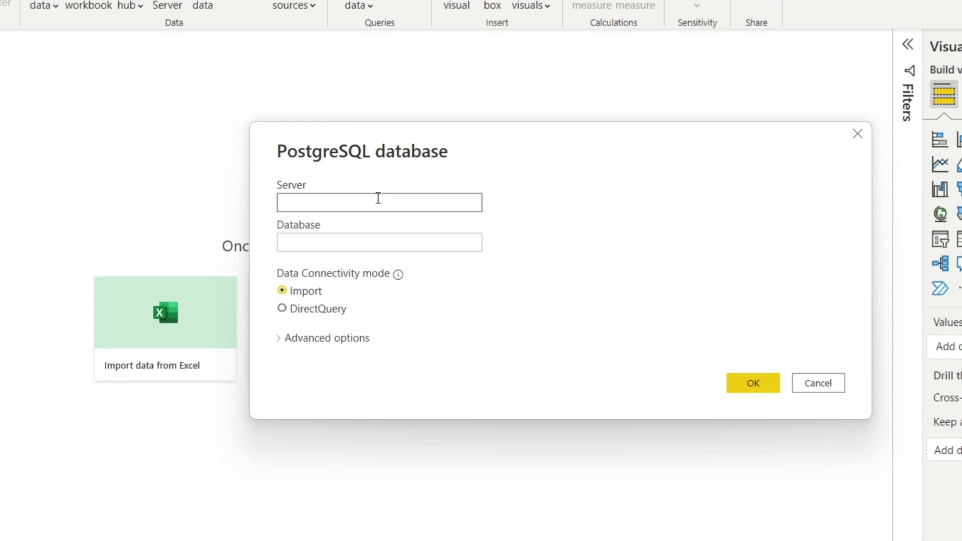
# Set the PostgreSQL connection's server to Localhost.
pyautogui.write('Localhost')
pyautogui.click(344, 241)
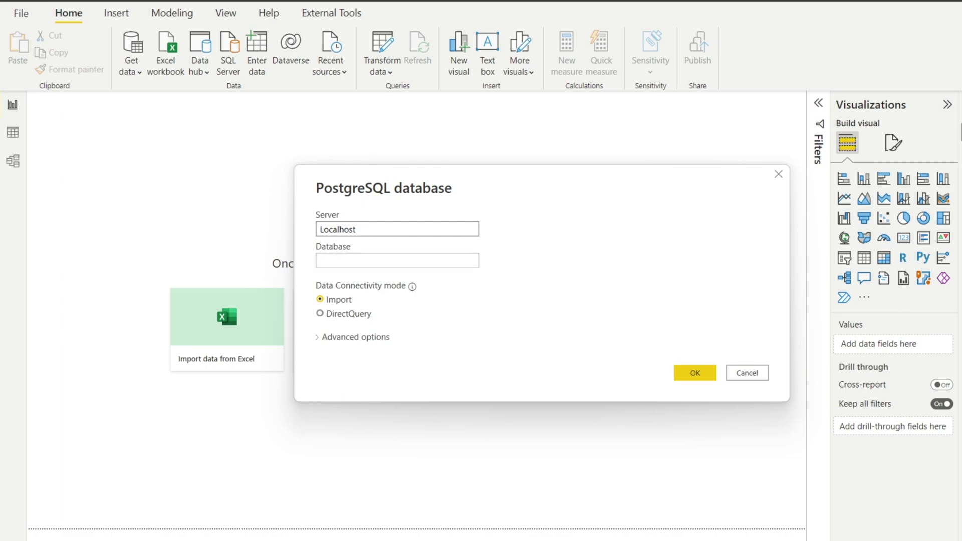
pyautogui.moveTo(360, 245); pyautogui.dragTo(448, 192)
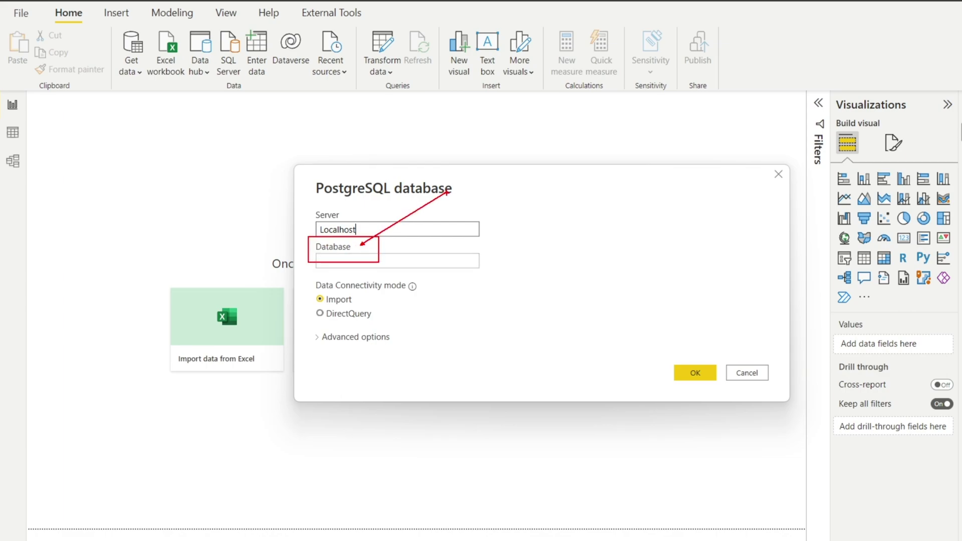
pyautogui.press('Escape')
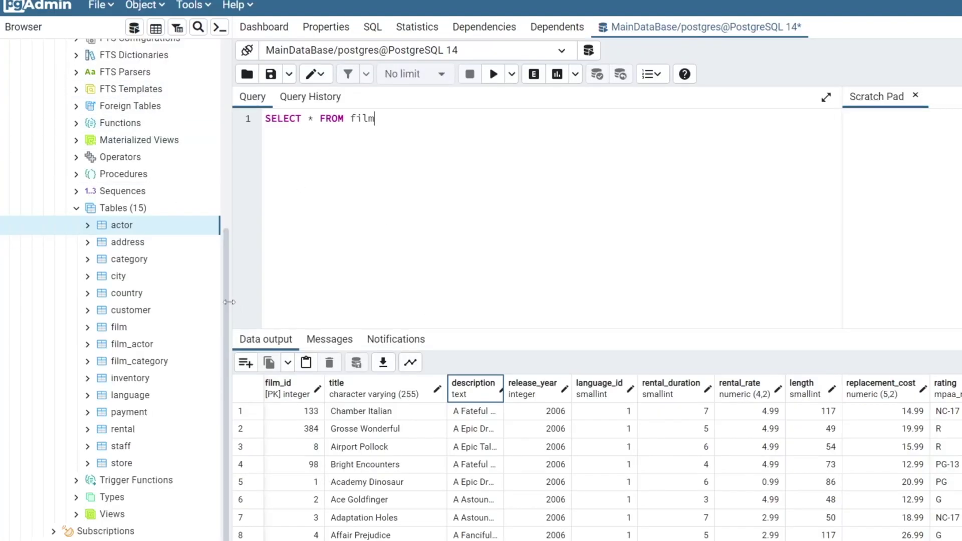
# Look up the database name under the PostgreSQL 14 server in pgAdmin's object tree.
pyautogui.scroll(2, 232, 279)
pyautogui.scroll(5, 232, 279)
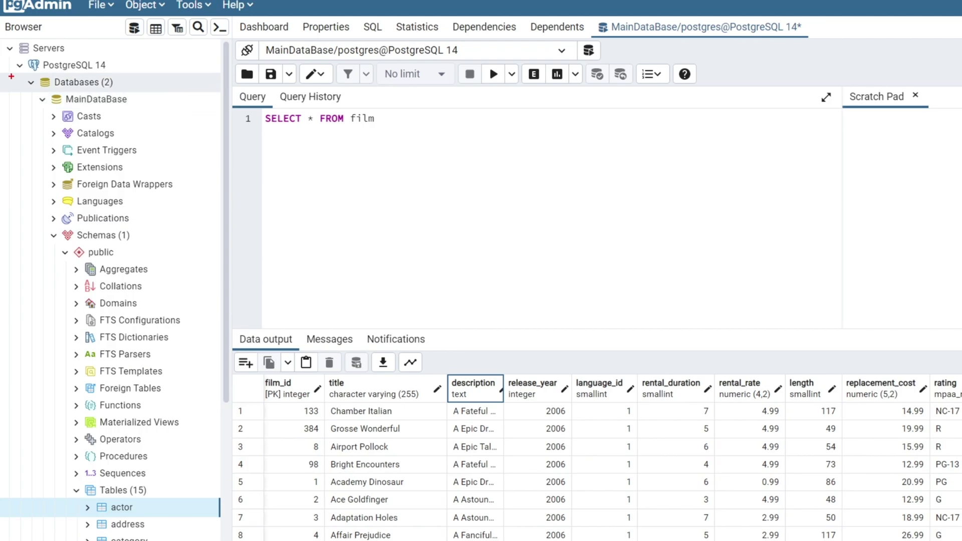
pyautogui.moveTo(22, 70); pyautogui.dragTo(129, 97)
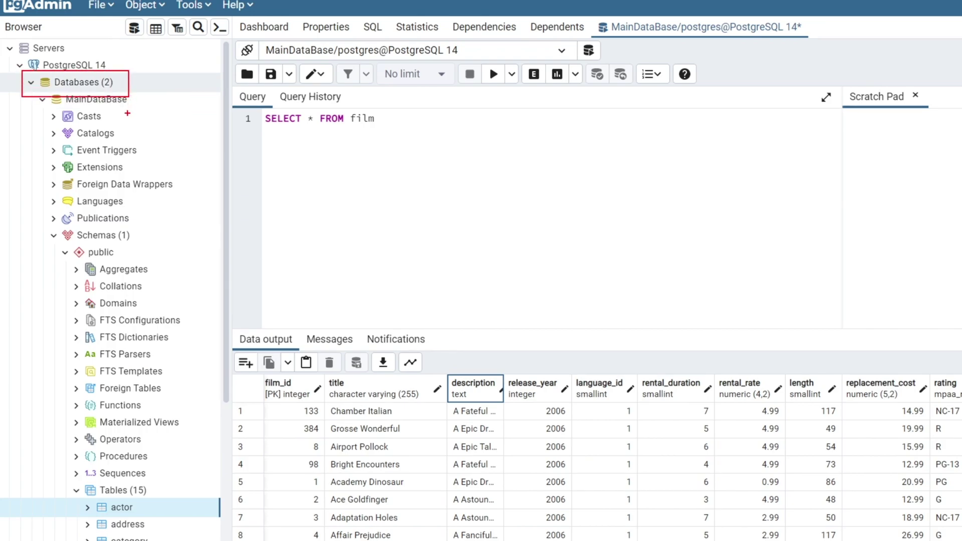
pyautogui.press('e')
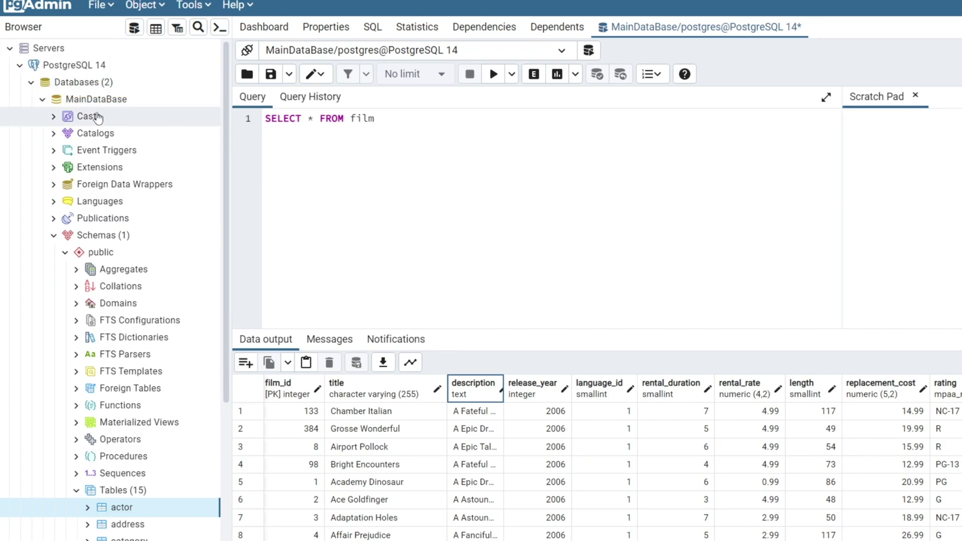
pyautogui.moveTo(28, 89)
pyautogui.mouseDown()
pyautogui.moveTo(153, 107)
pyautogui.moveTo(163, 71)
pyautogui.mouseUp()
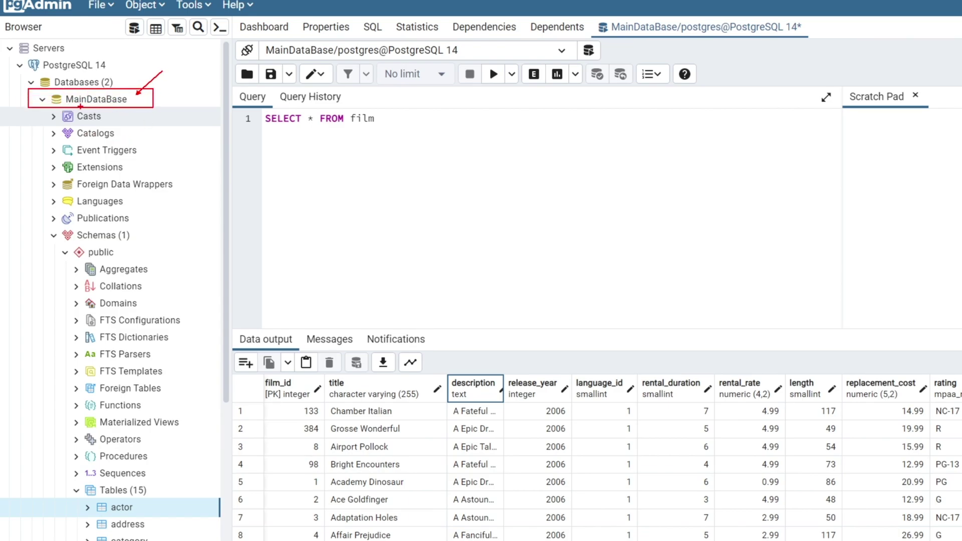
pyautogui.press('Escape')
# Return to Power BI Desktop and set the PostgreSQL connection's database to MainDataBase.
pyautogui.hotkey('alt', 'Tab')
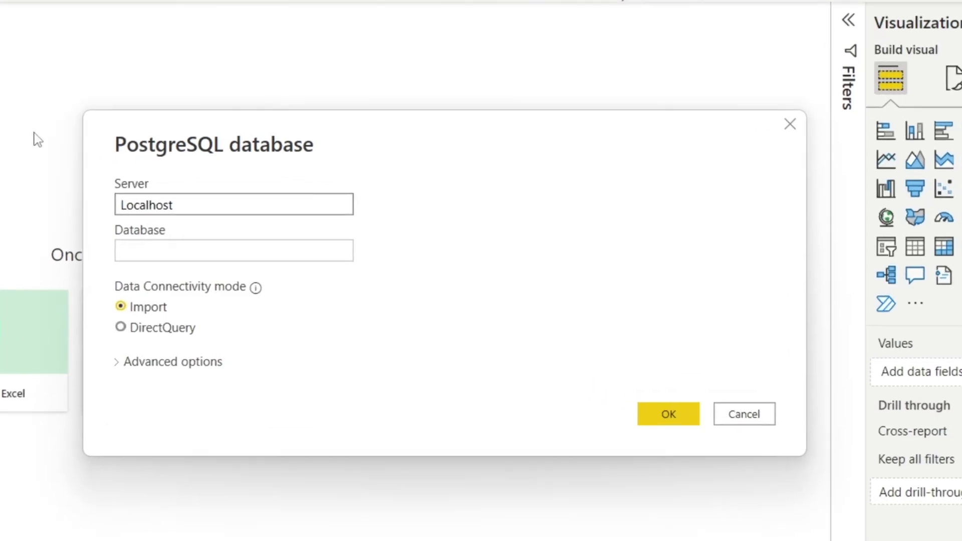
pyautogui.click(182, 252)
pyautogui.write('MainDataB')
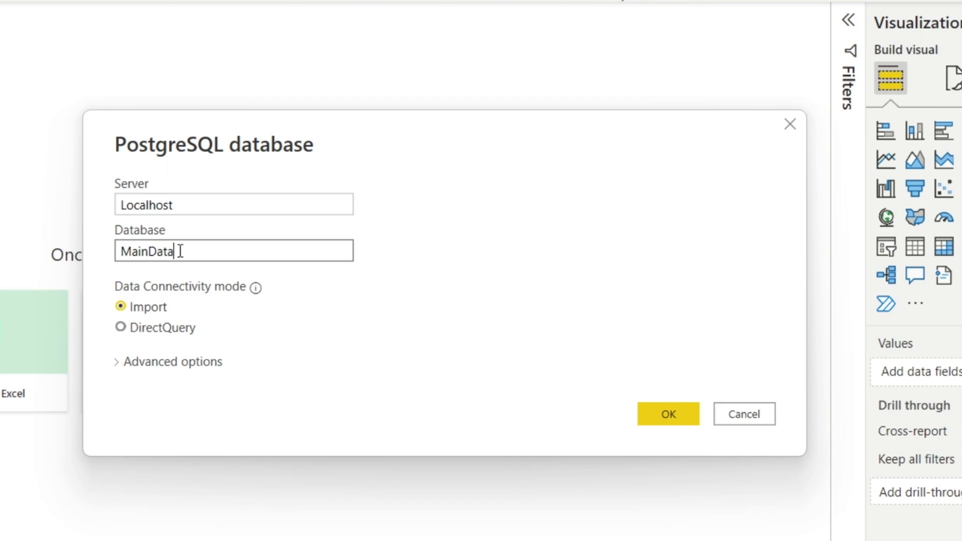
pyautogui.write('ase')
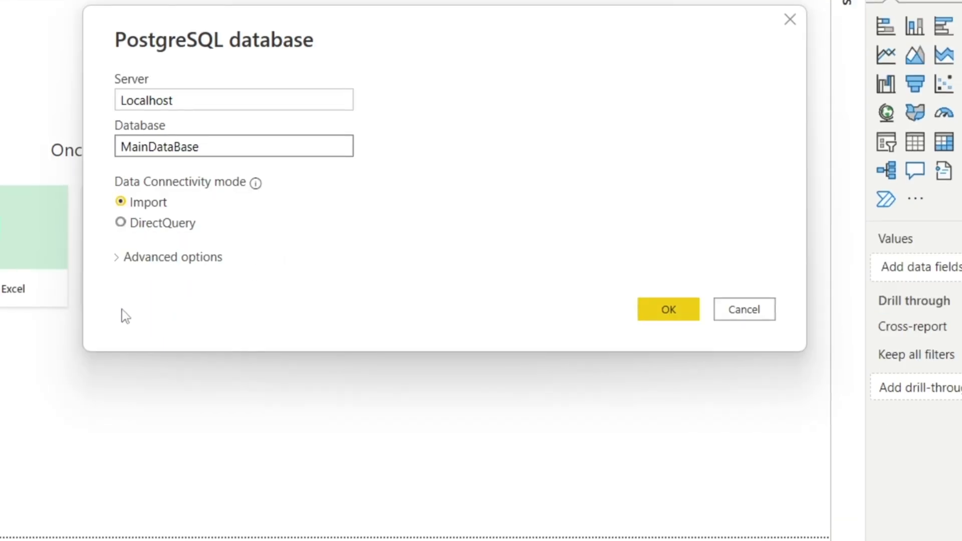
# Add the SQL statement SELECT * FROM film in the connection's advanced options and confirm the connection.
pyautogui.click(119, 259)
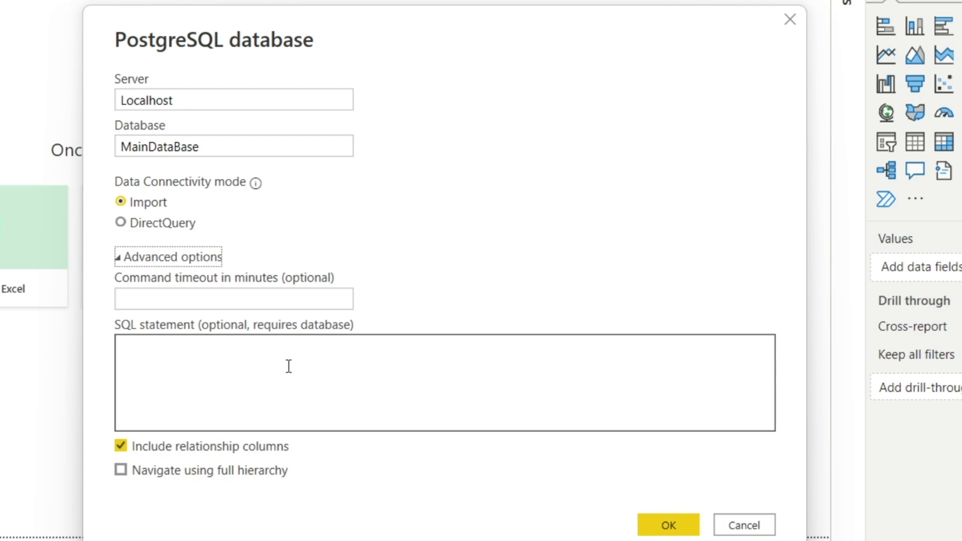
pyautogui.click(185, 364)
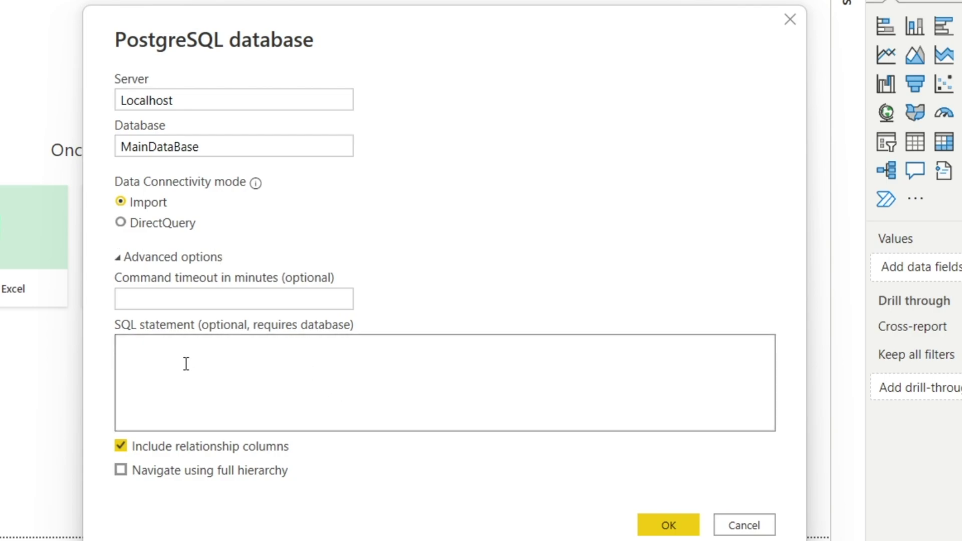
pyautogui.write('SELECT * FROM film')
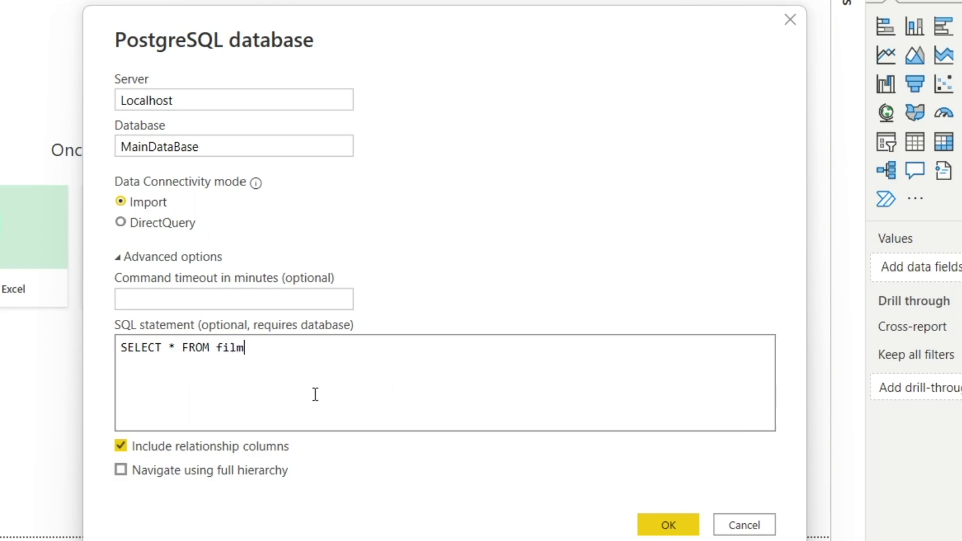
pyautogui.click(669, 525)
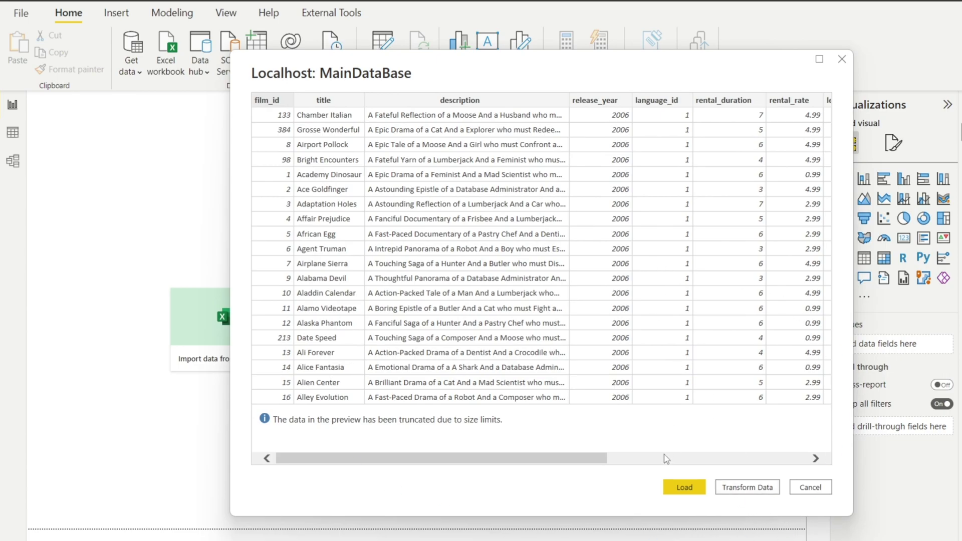
# Open the previewed film data in Power Query Editor for transformation, refresh its preview and look over the columns.
pyautogui.moveTo(580, 459); pyautogui.dragTo(629, 460)
pyautogui.click(746, 492)
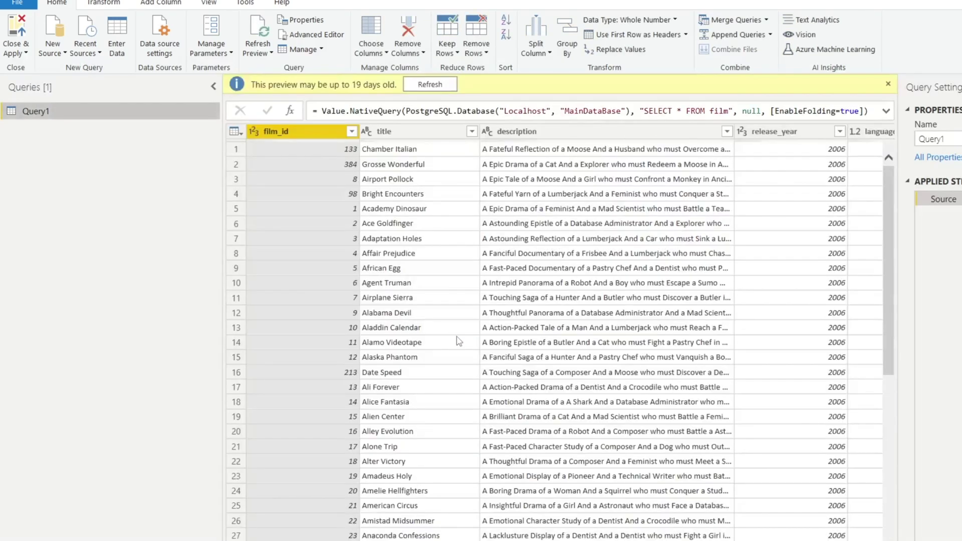
pyautogui.click(429, 84)
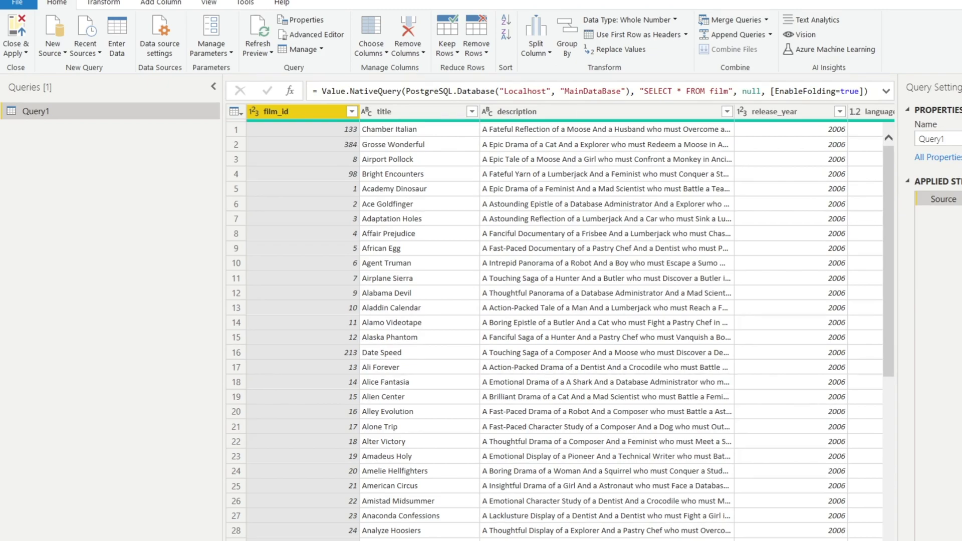
pyautogui.hscroll(10, 570, 321)
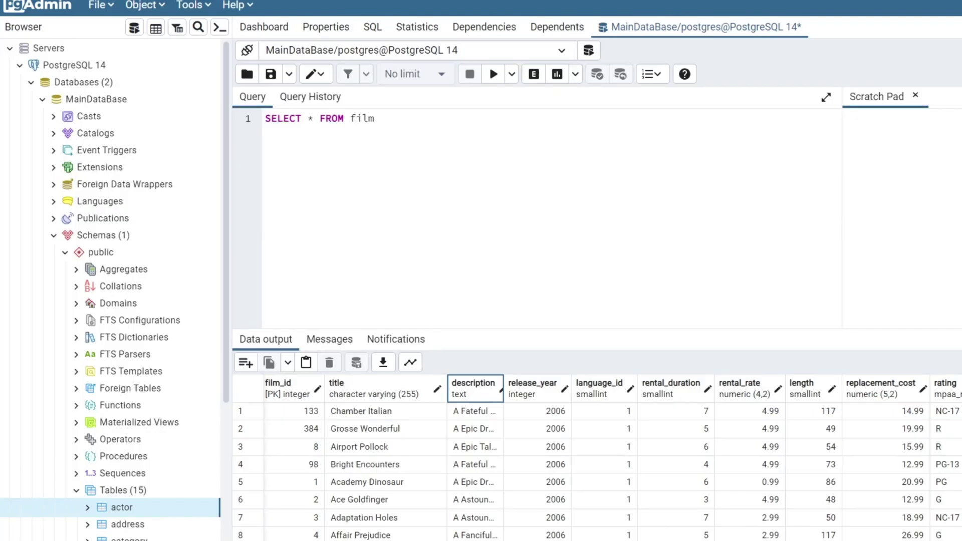
# In pgAdmin, check the film results' replacement_cost column and add the condition WHERE replacement_cost >14.99 to the SELECT * FROM film query.
pyautogui.hscroll(6, 612, 458)
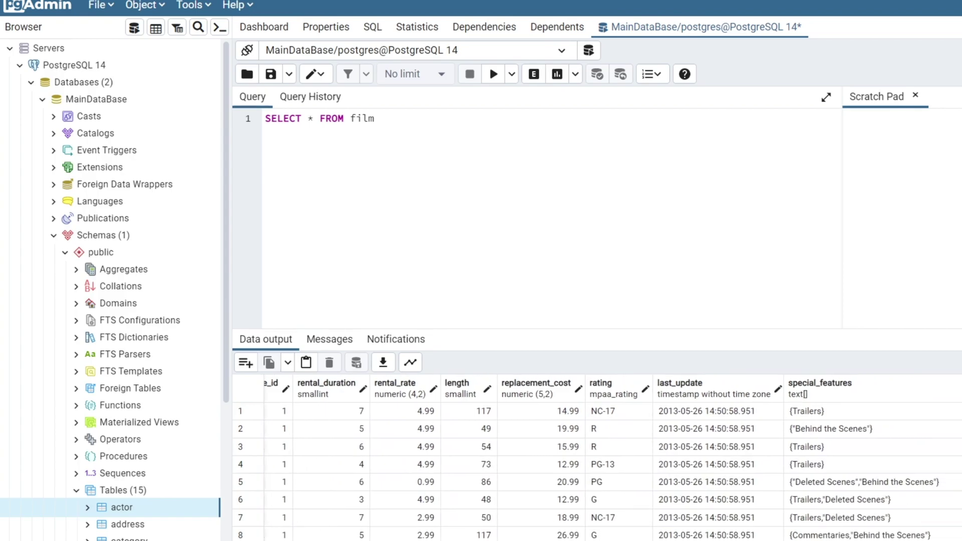
pyautogui.moveTo(496, 375)
pyautogui.mouseDown()
pyautogui.moveTo(575, 399)
pyautogui.moveTo(587, 529)
pyautogui.mouseUp()
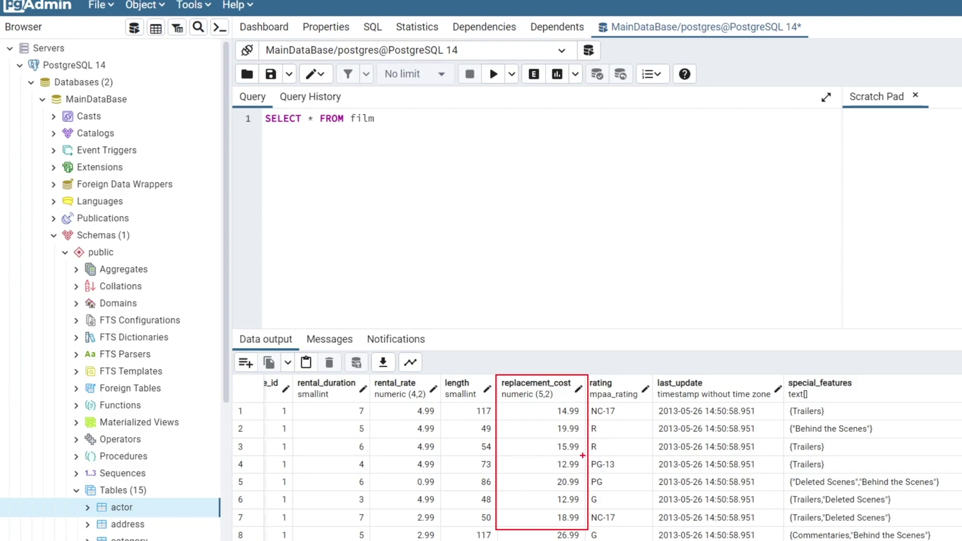
pyautogui.press('Escape')
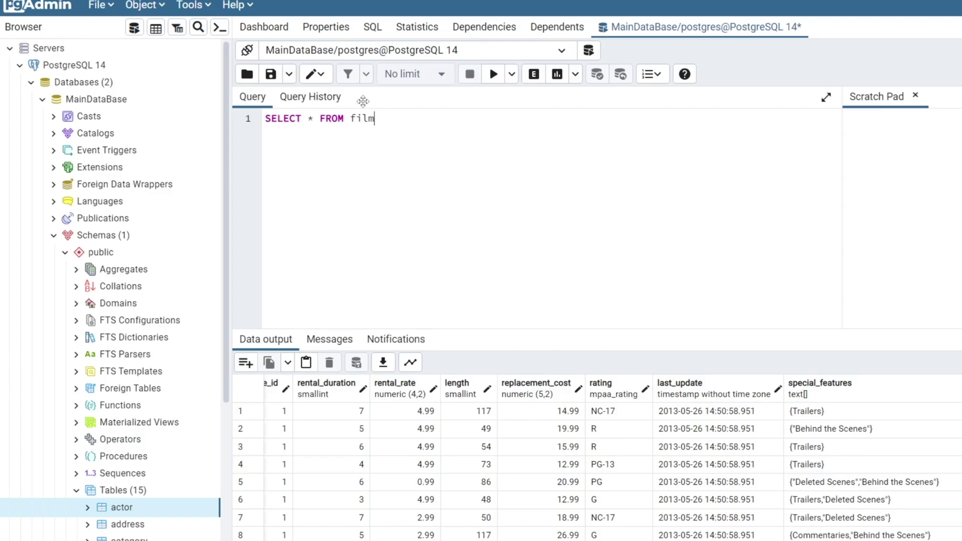
pyautogui.write('HERE re')
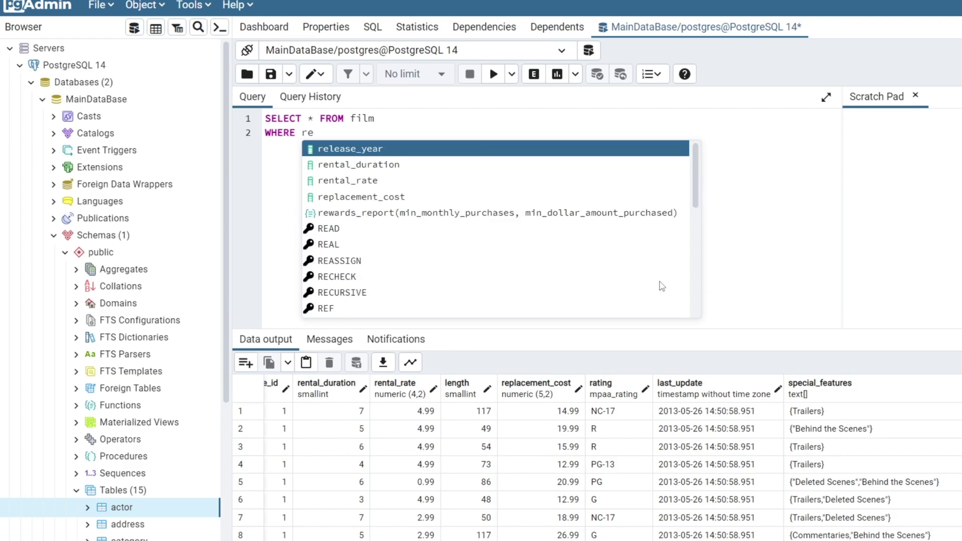
pyautogui.press('Down')
pyautogui.press('Down')
pyautogui.press('Down')
pyautogui.press('Return')
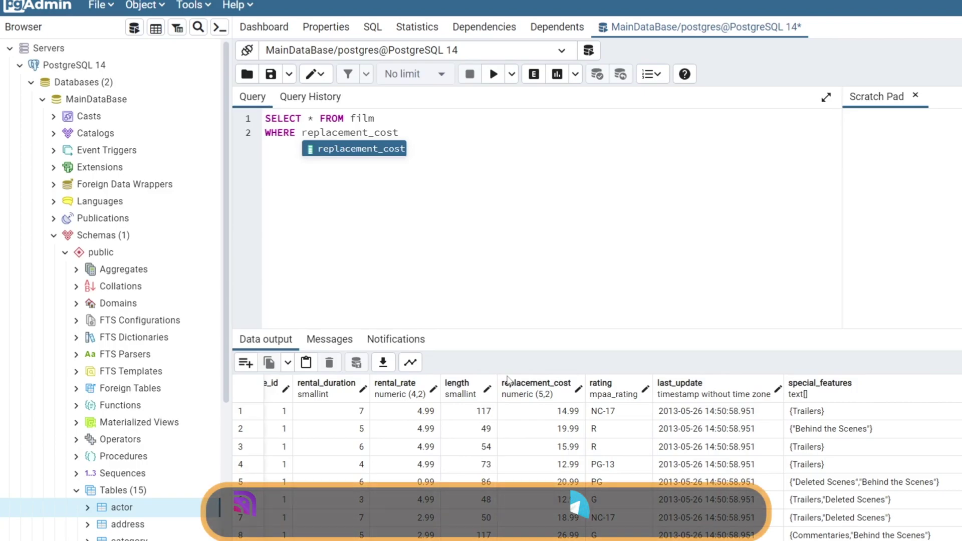
pyautogui.write('>')
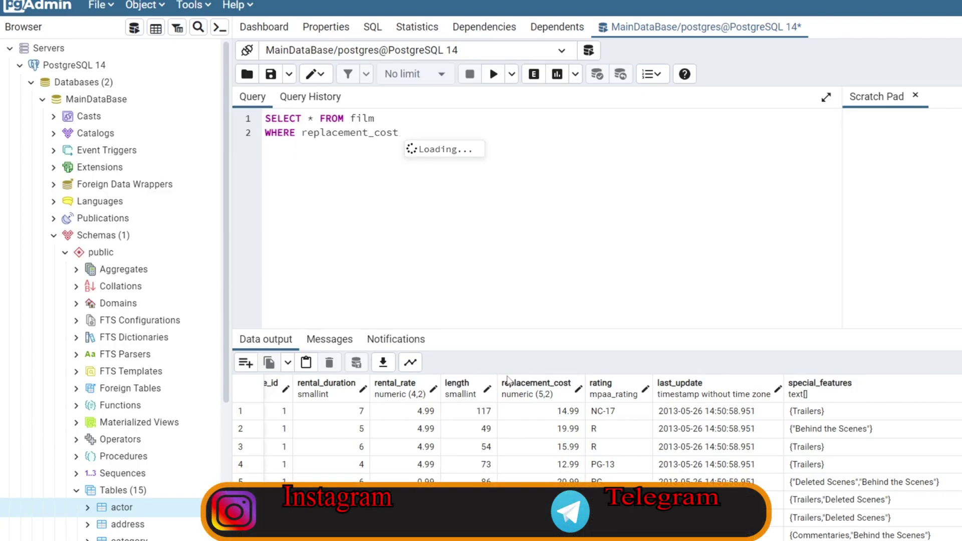
pyautogui.write('14')
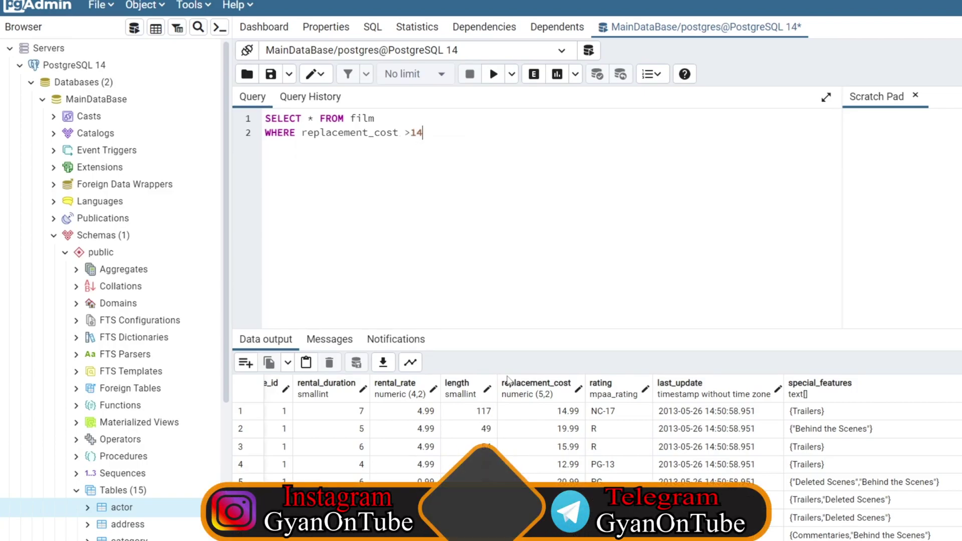
pyautogui.write('.99')
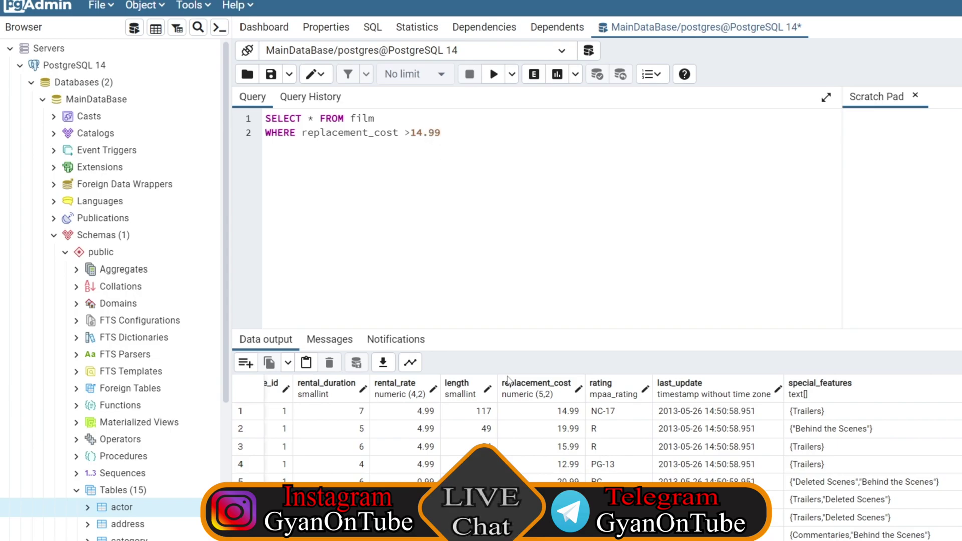
# Run the filtered film query, look through the returned rows and select the whole query text for copying.
pyautogui.click(493, 73)
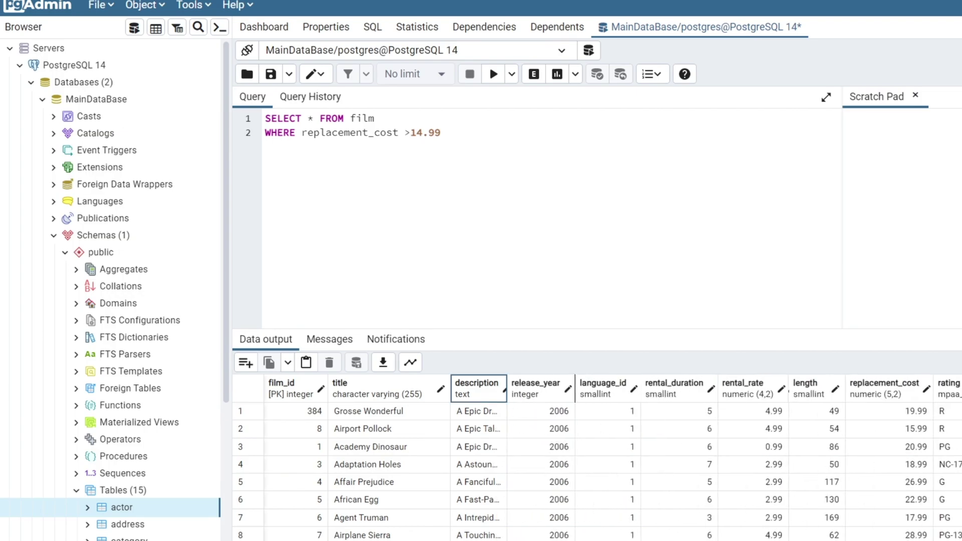
pyautogui.scroll(-5, 596, 471)
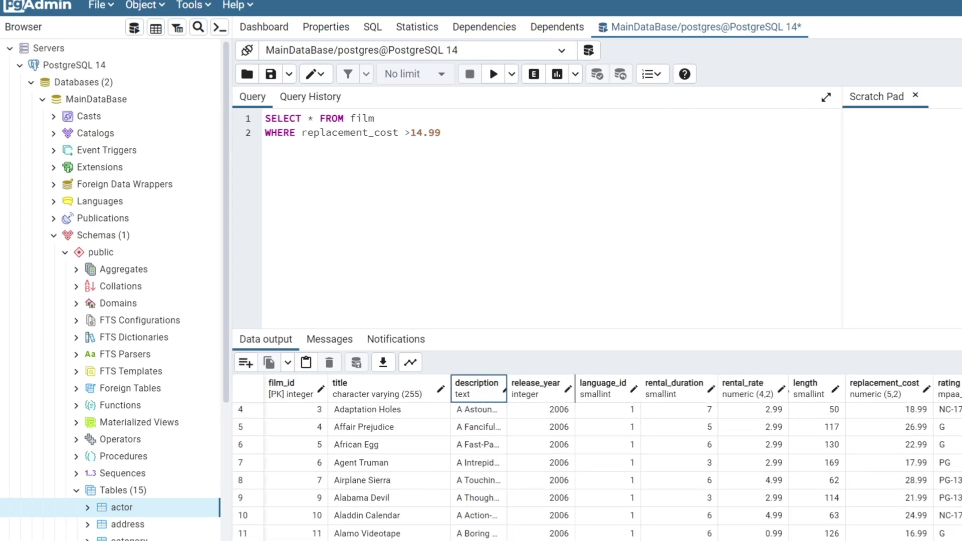
pyautogui.scroll(-1, 596, 471)
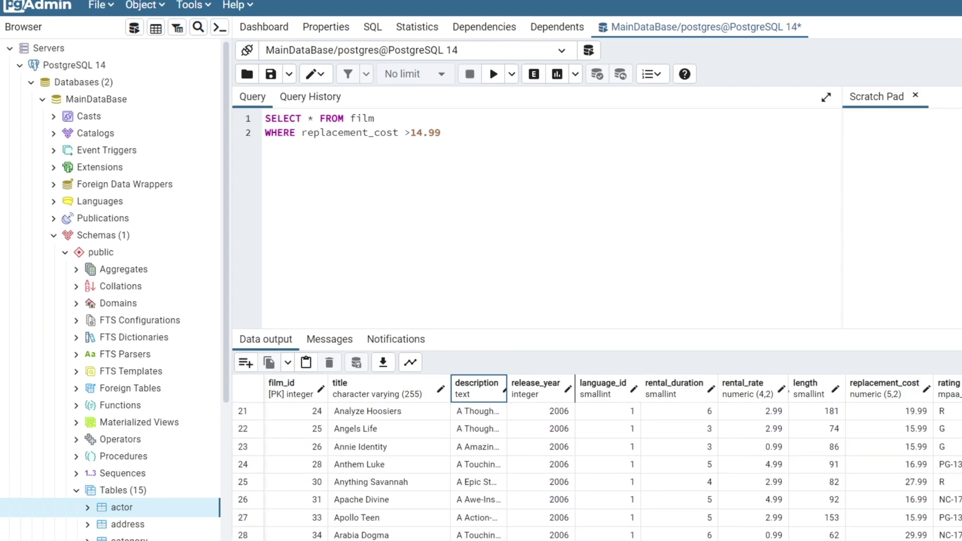
pyautogui.scroll(-9, 596, 471)
pyautogui.scroll(14, 596, 471)
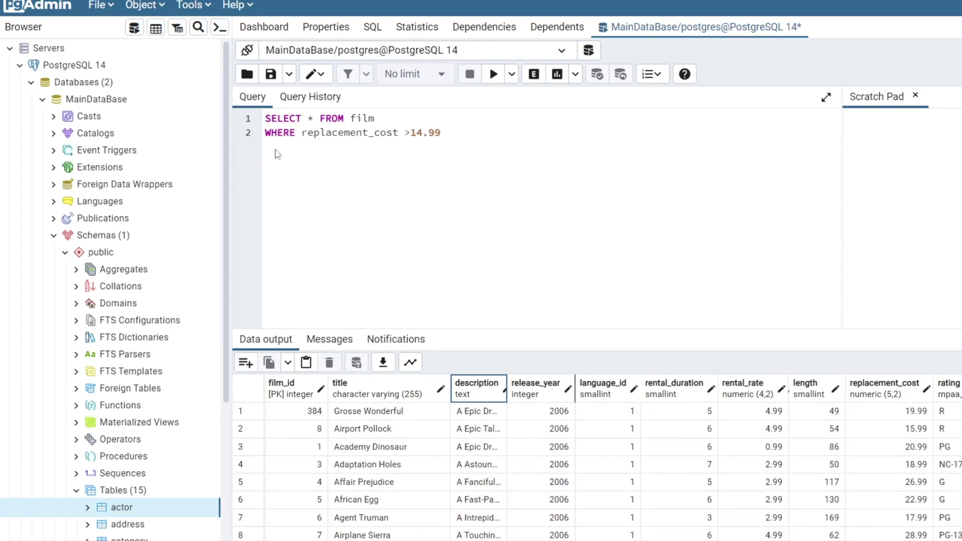
pyautogui.hotkey('ctrl', 'a')
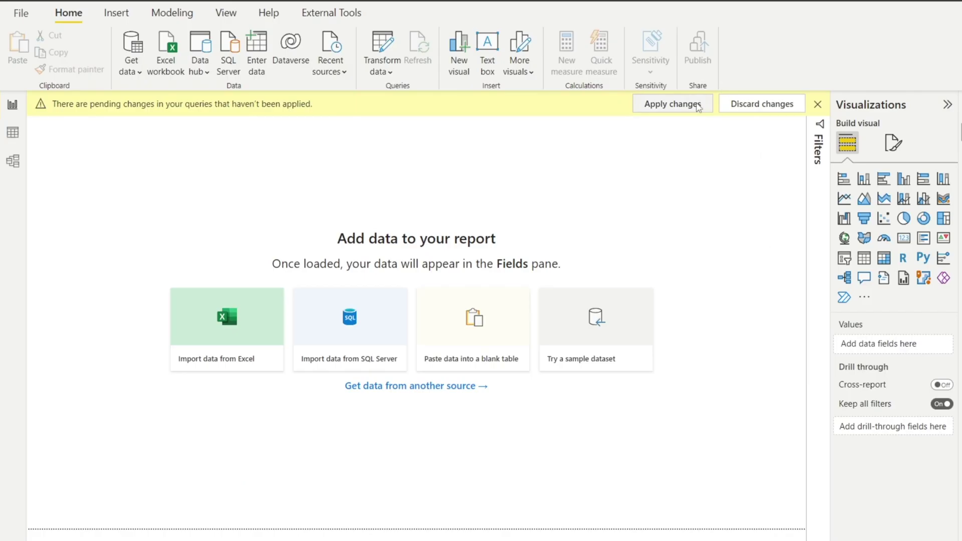
# Switch to Power BI Desktop, apply the pending query changes and reopen the data for transformation in Power Query Editor.
pyautogui.click(688, 110)
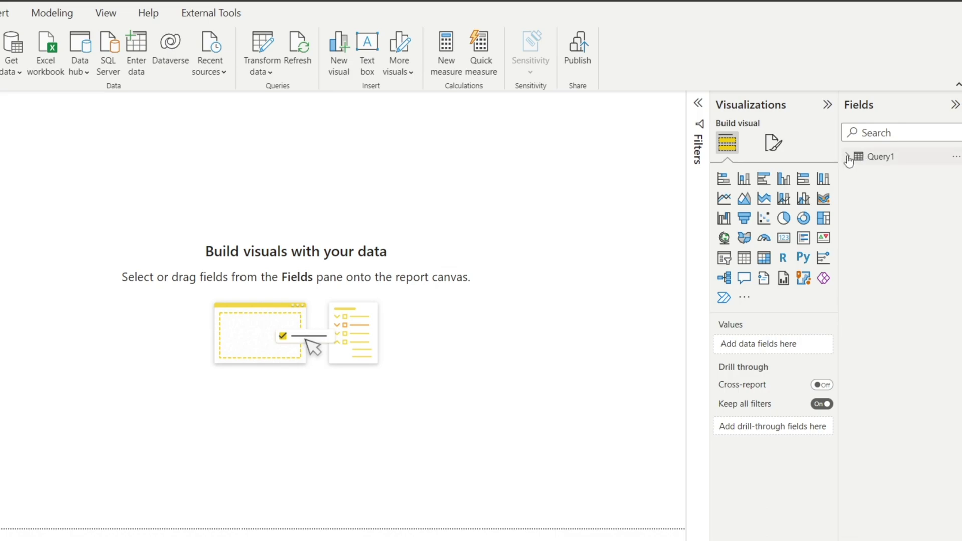
pyautogui.click(262, 74)
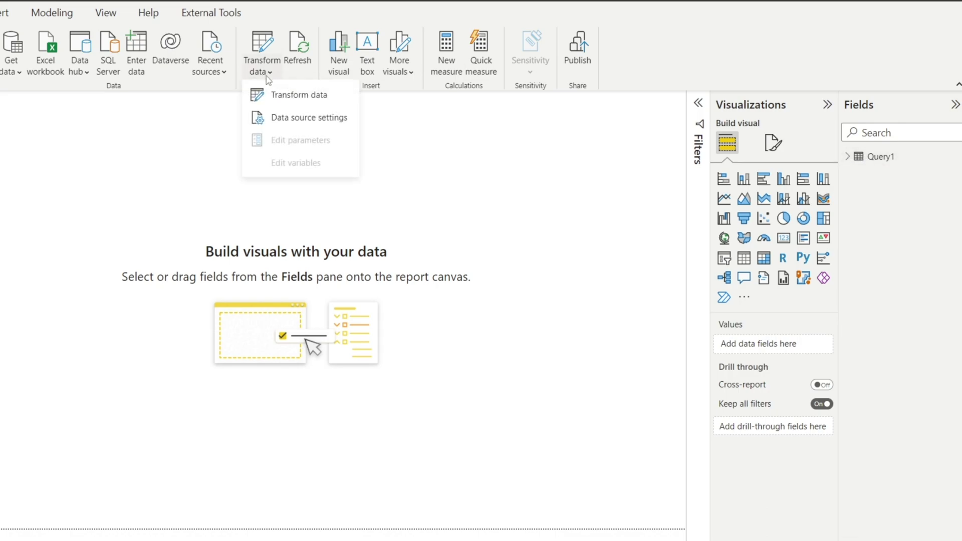
pyautogui.click(289, 102)
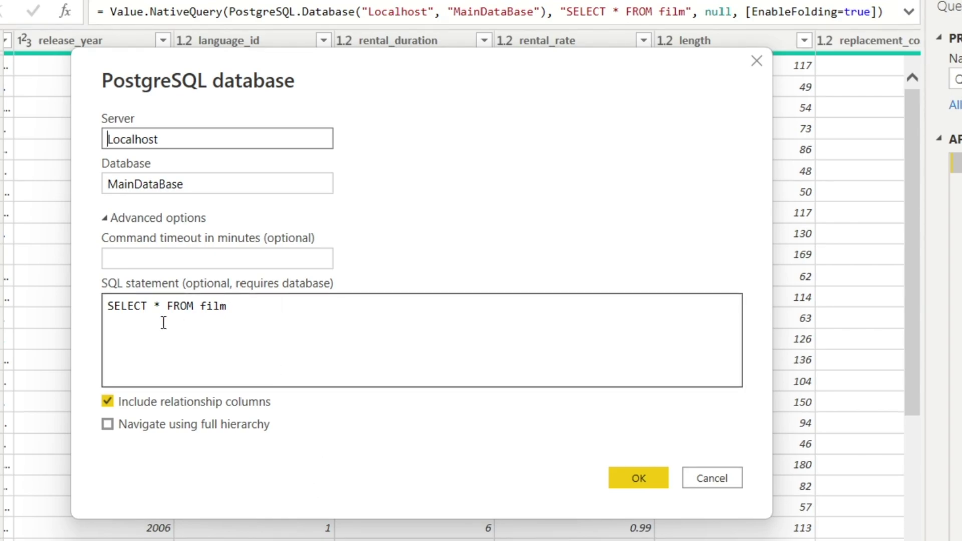
# Replace the PostgreSQL source's SQL statement with SELECT * FROM film WHERE replacement_cost >14.99 and confirm the source settings.
pyautogui.click(254, 309)
pyautogui.moveTo(254, 309); pyautogui.dragTo(94, 318)
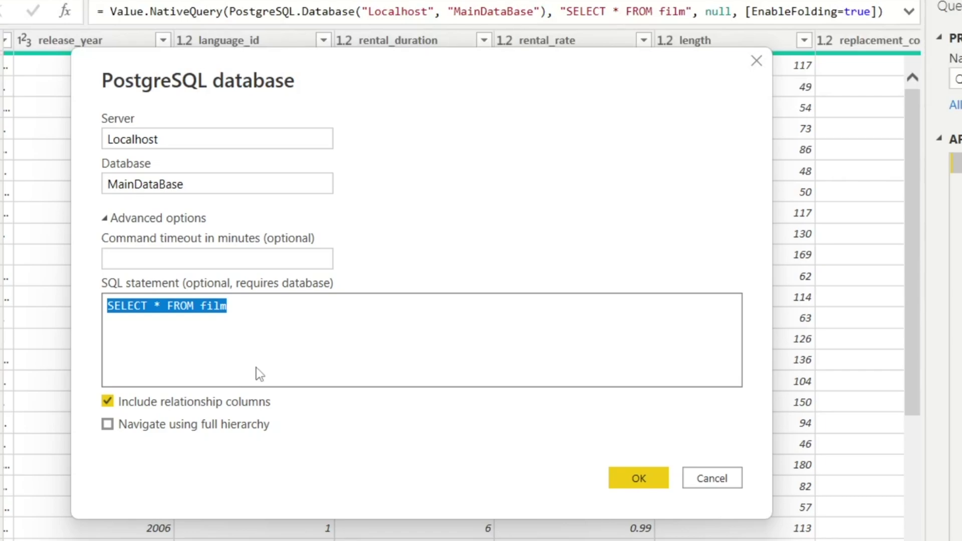
pyautogui.click(228, 337)
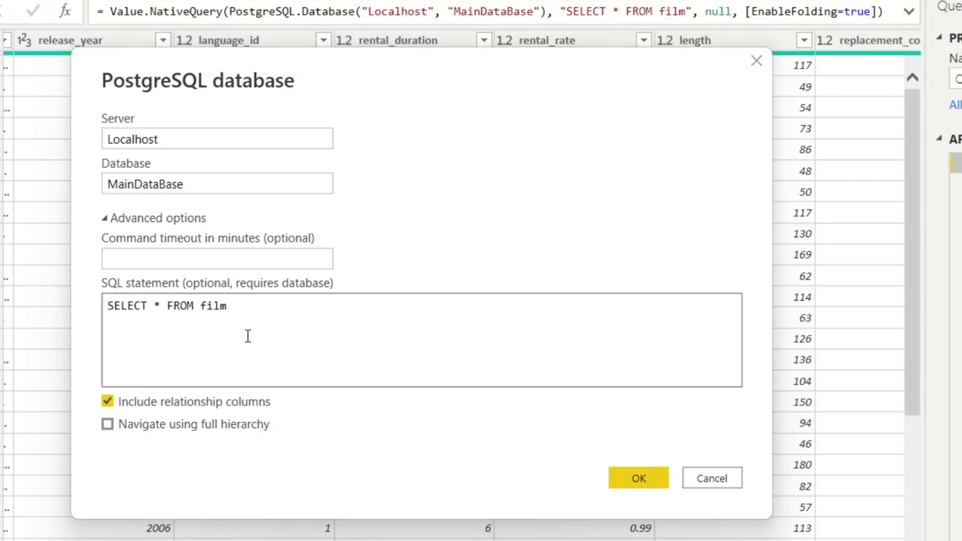
pyautogui.moveTo(255, 307); pyautogui.dragTo(23, 308)
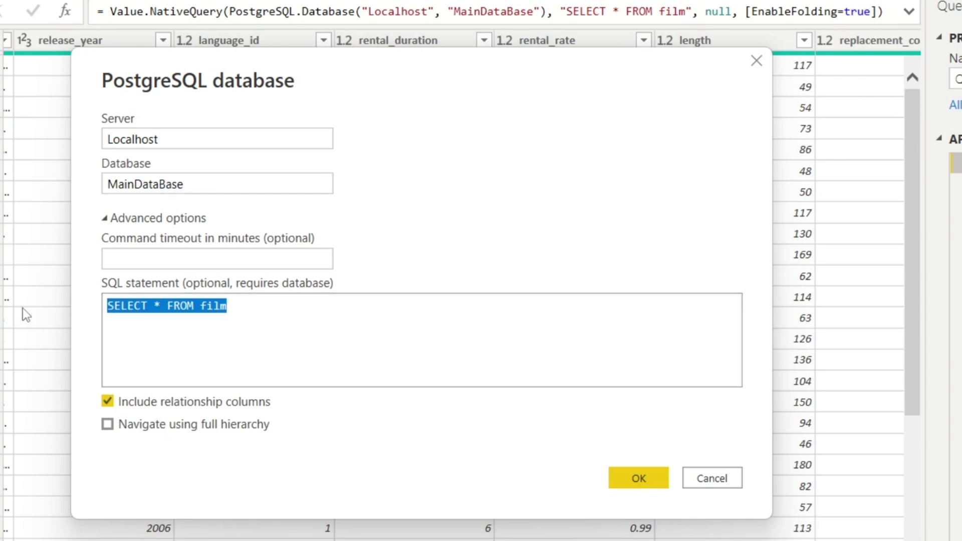
pyautogui.press('BackSpace')
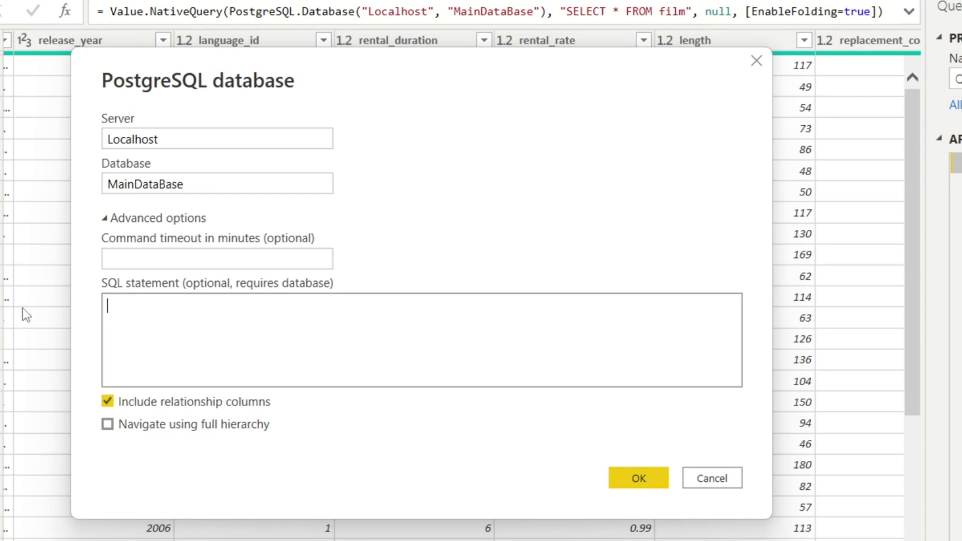
pyautogui.write('SELECT * FROM film WHERE replacement_cost >14.99')
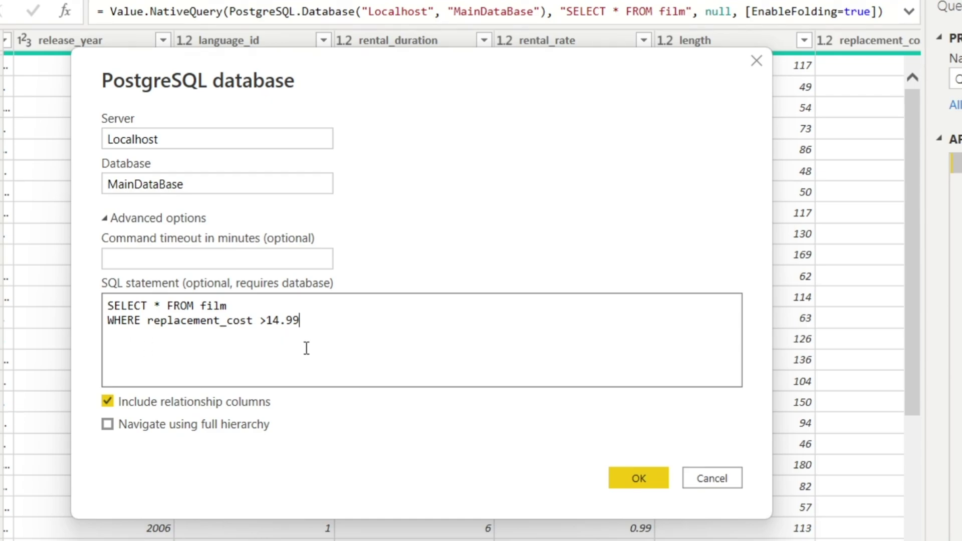
pyautogui.click(648, 477)
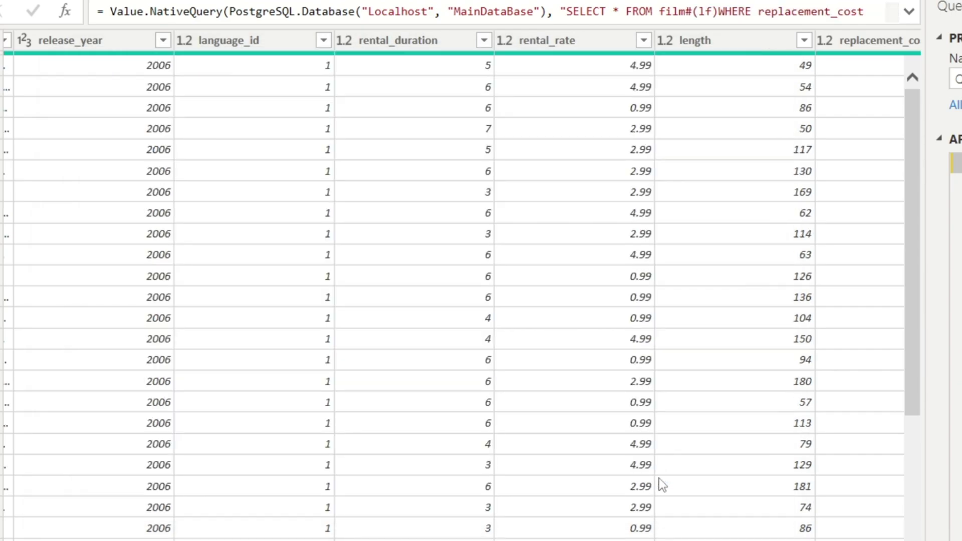
# Examine the distinct values of the replacement_cost and rental_duration columns in the updated query preview.
pyautogui.hscroll(5, 648, 477)
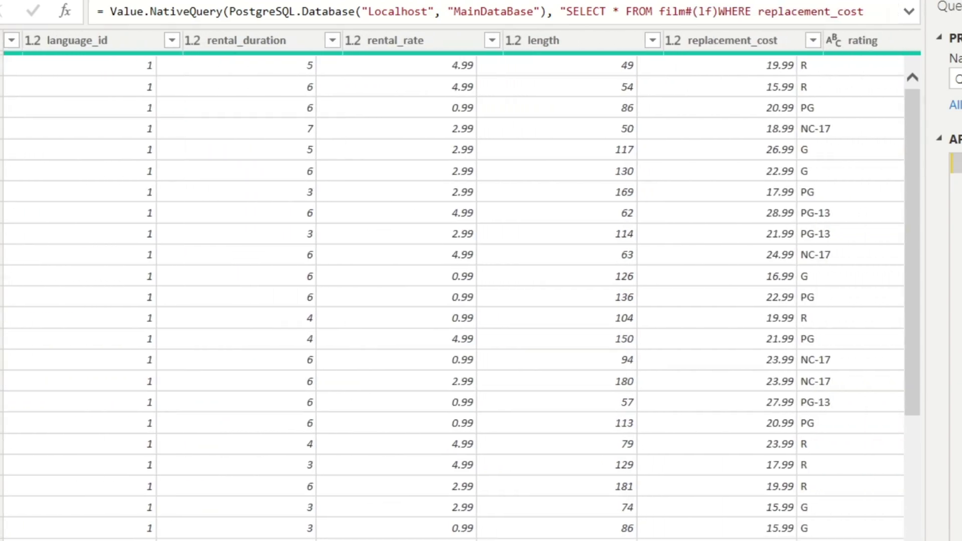
pyautogui.hscroll(8, 606, 155)
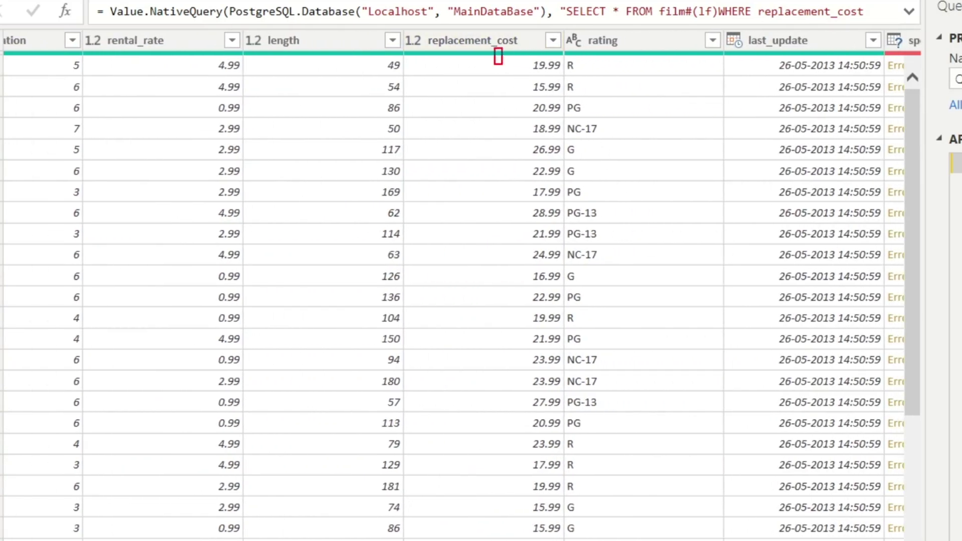
pyautogui.click(553, 41)
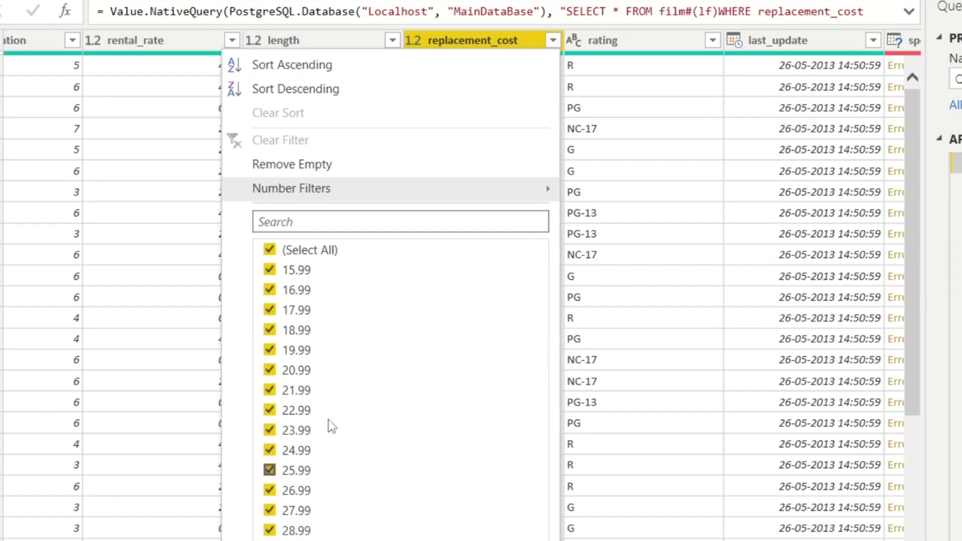
pyautogui.press('Escape')
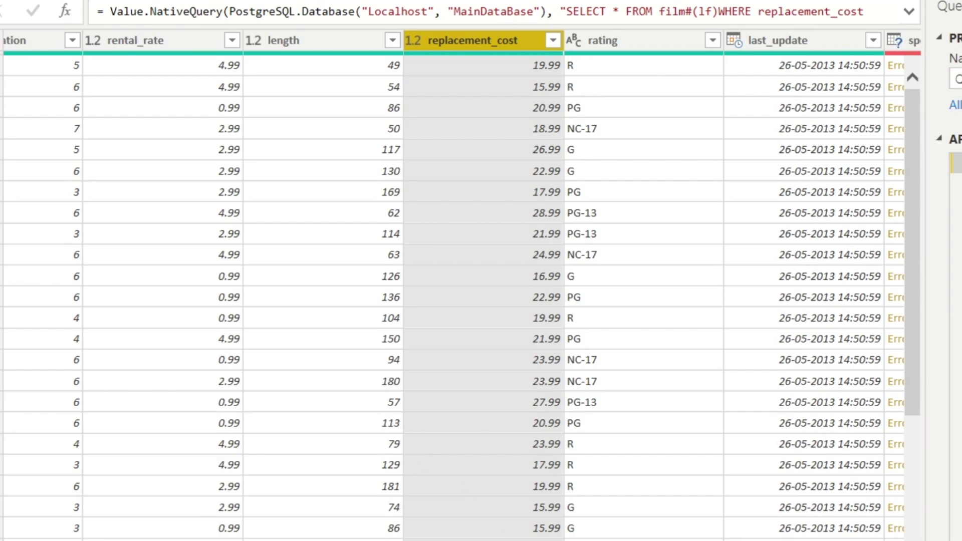
pyautogui.hscroll(-5, 461, 285)
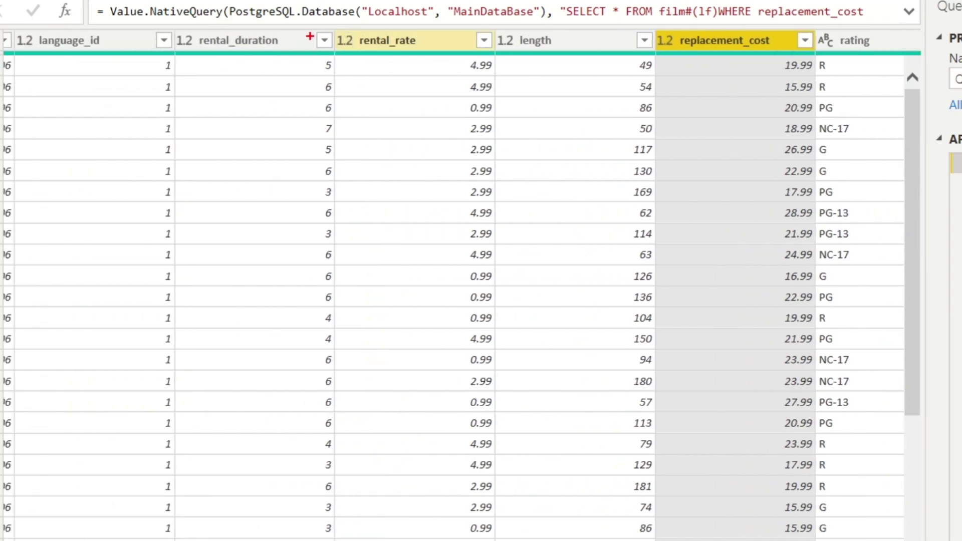
pyautogui.moveTo(191, 24)
pyautogui.mouseDown()
pyautogui.moveTo(337, 399)
pyautogui.moveTo(337, 496)
pyautogui.mouseUp()
pyautogui.press('Escape')
pyautogui.click(325, 40)
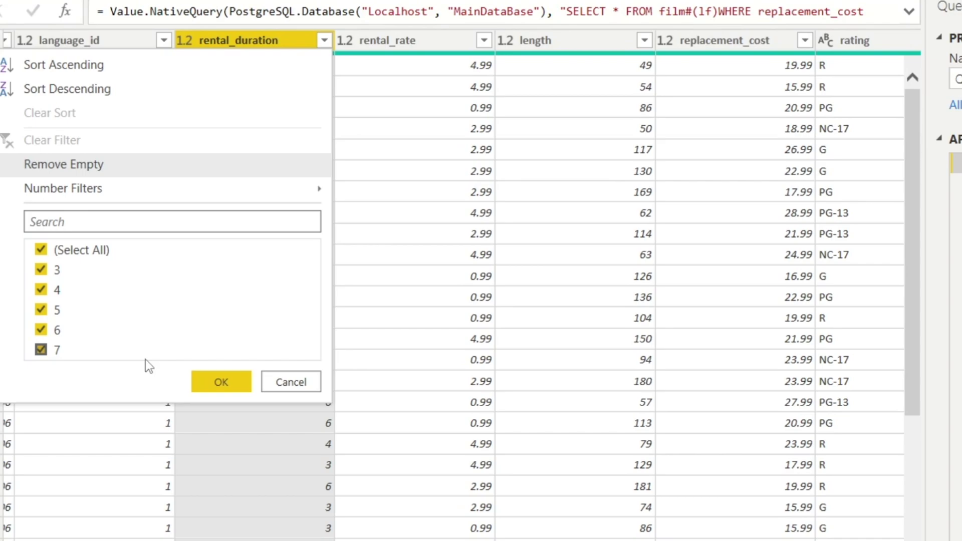
pyautogui.press('Escape')
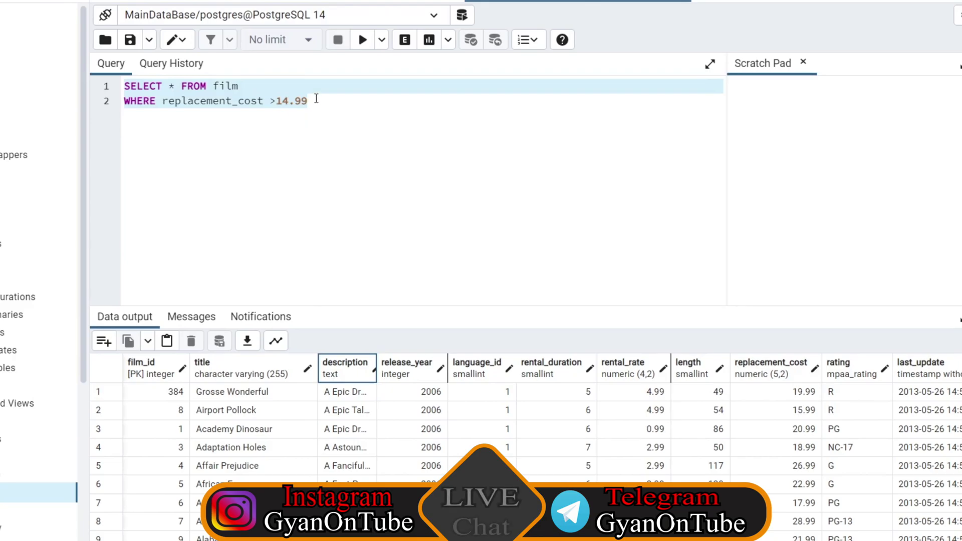
# Switch to pgAdmin and extend the film query's WHERE clause with AND rental_duration >=5.
pyautogui.click(316, 98)
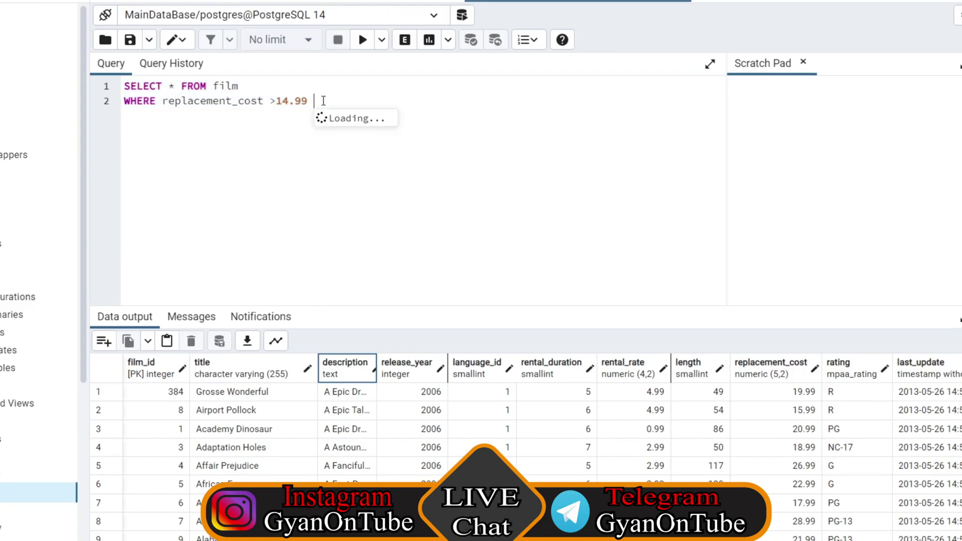
pyautogui.write('AND')
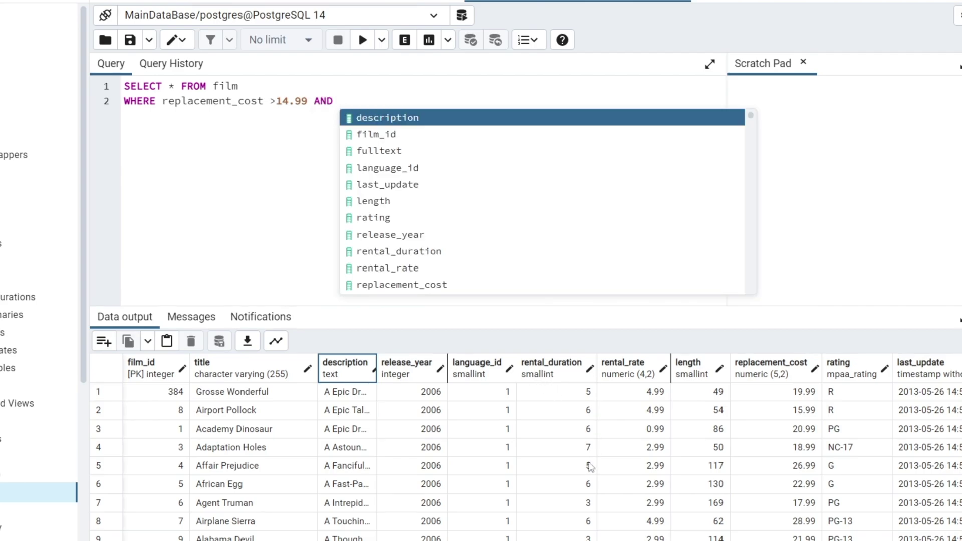
pyautogui.click(351, 100)
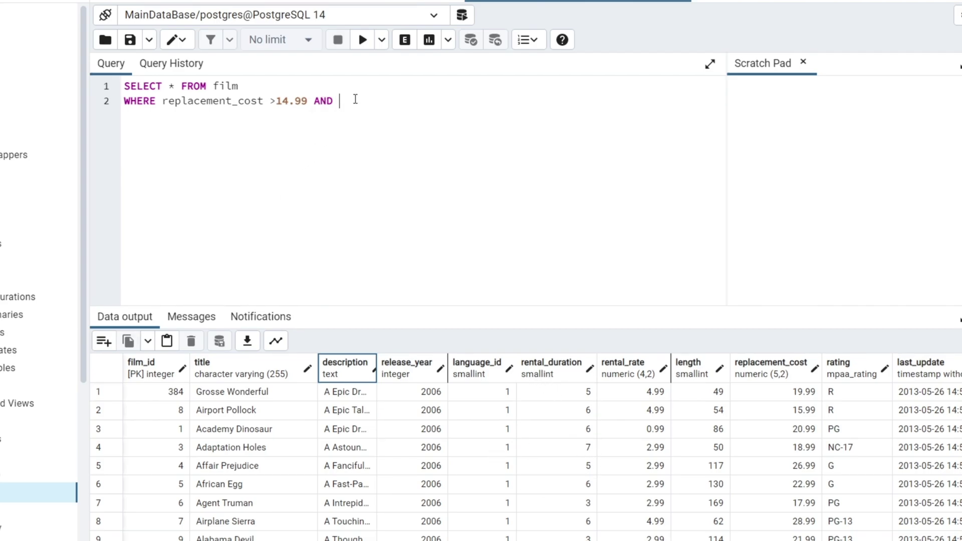
pyautogui.write('rental')
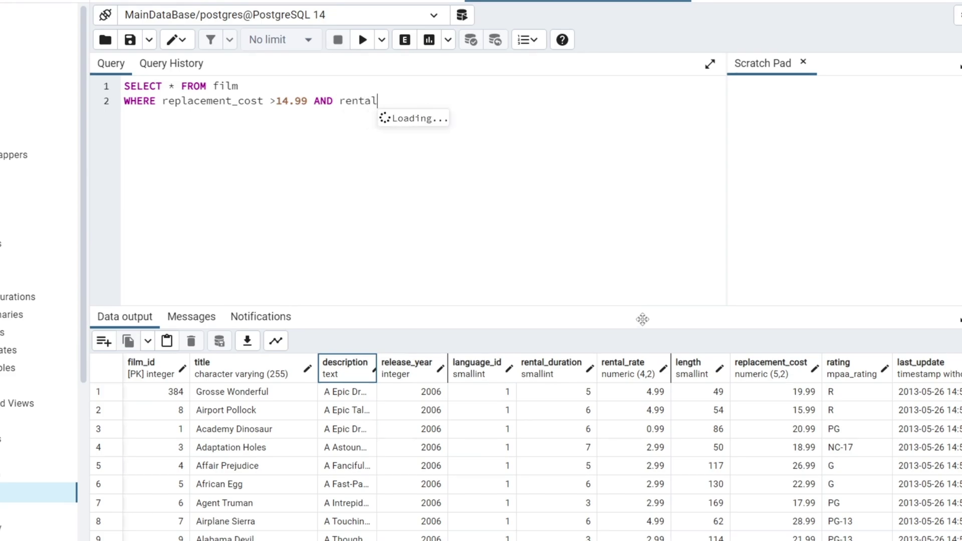
pyautogui.write('_duration >')
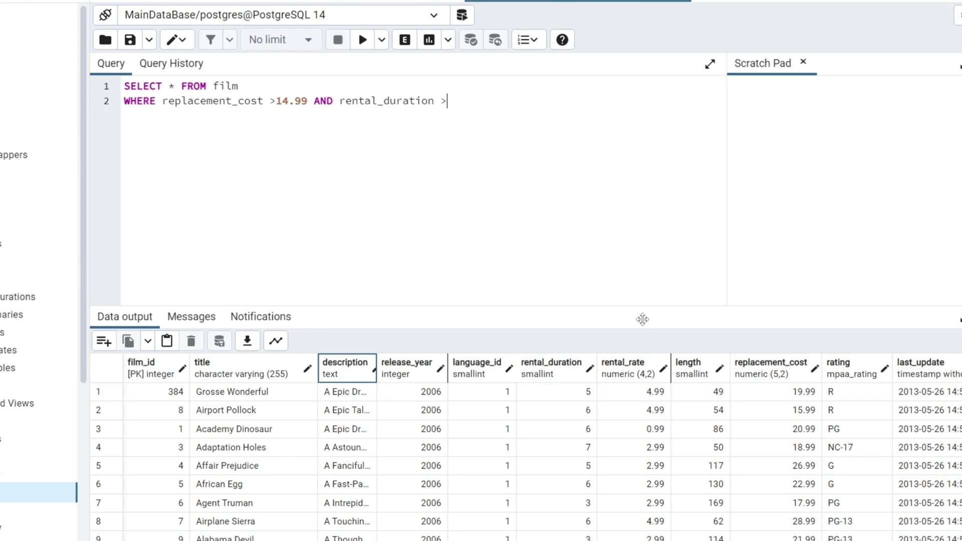
pyautogui.write('=5')
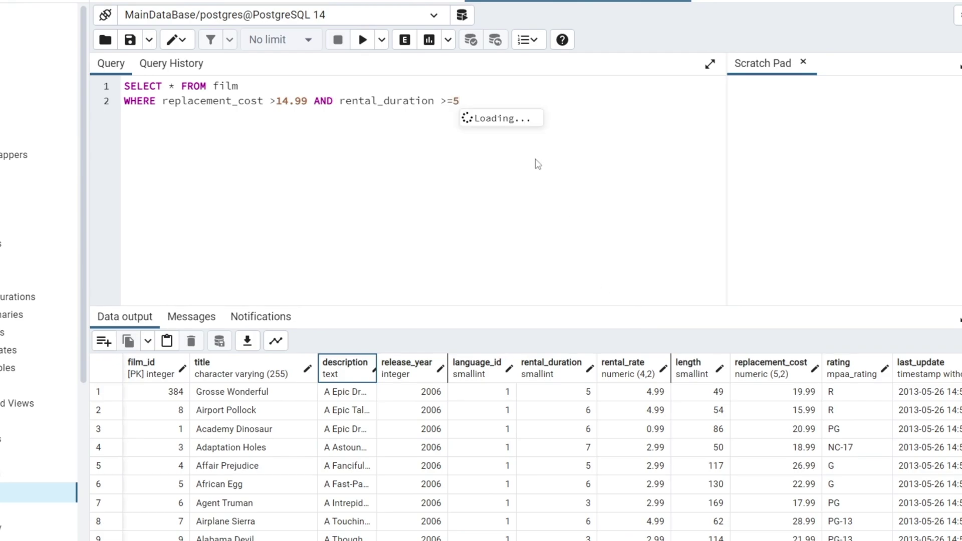
# Run the updated film query and narrow the description column in the results to examine rental_duration.
pyautogui.click(361, 42)
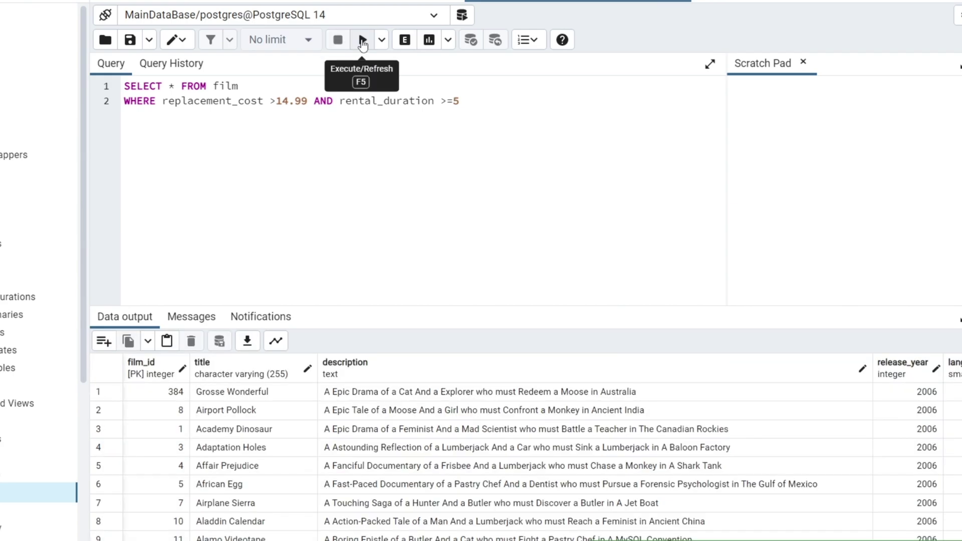
pyautogui.doubleClick(871, 373)
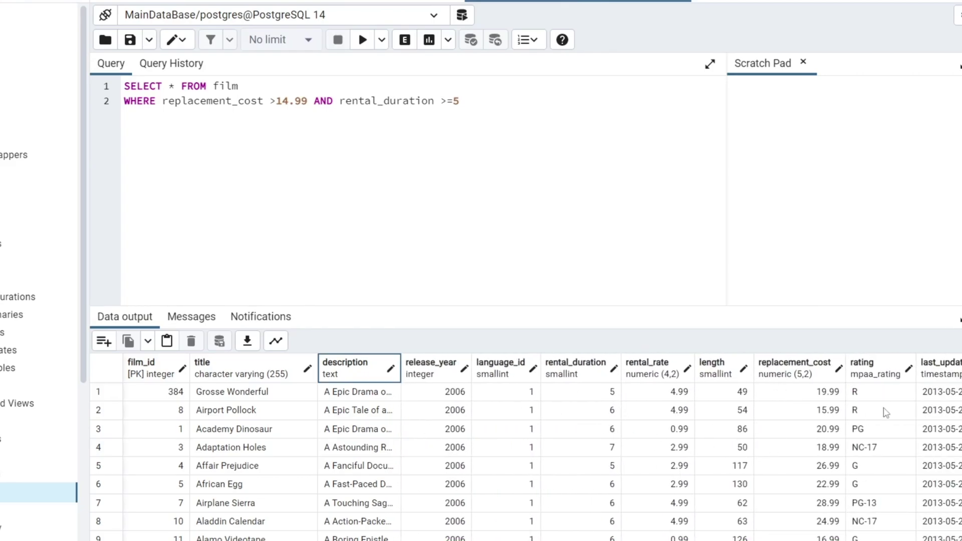
pyautogui.moveTo(559, 360)
pyautogui.mouseDown()
pyautogui.moveTo(578, 378)
pyautogui.moveTo(632, 540)
pyautogui.mouseUp()
pyautogui.press('Escape')
# Switch to Power Query Editor, extend the source's SQL statement with AND rental_duration >=5, and check the rental_duration column's distinct values.
pyautogui.moveTo(545, 540)
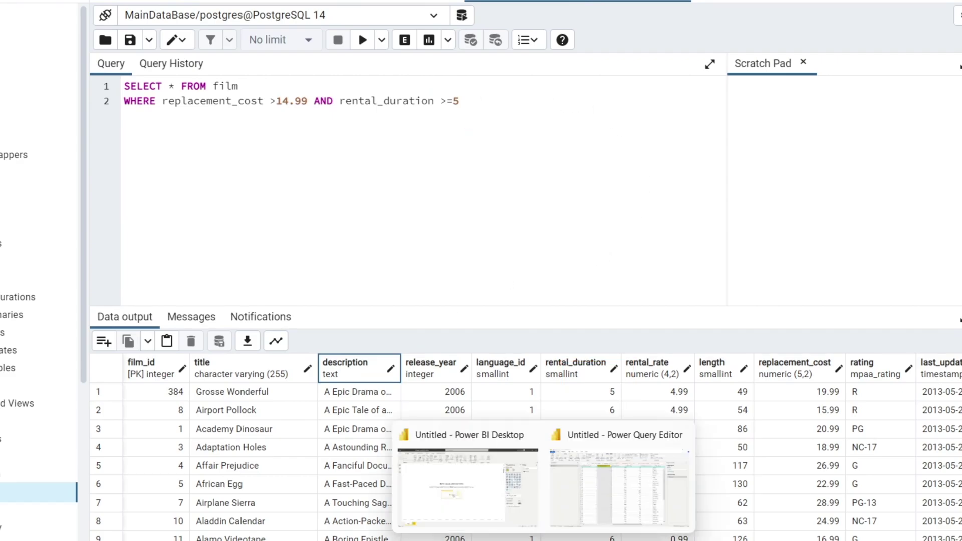
pyautogui.click(589, 508)
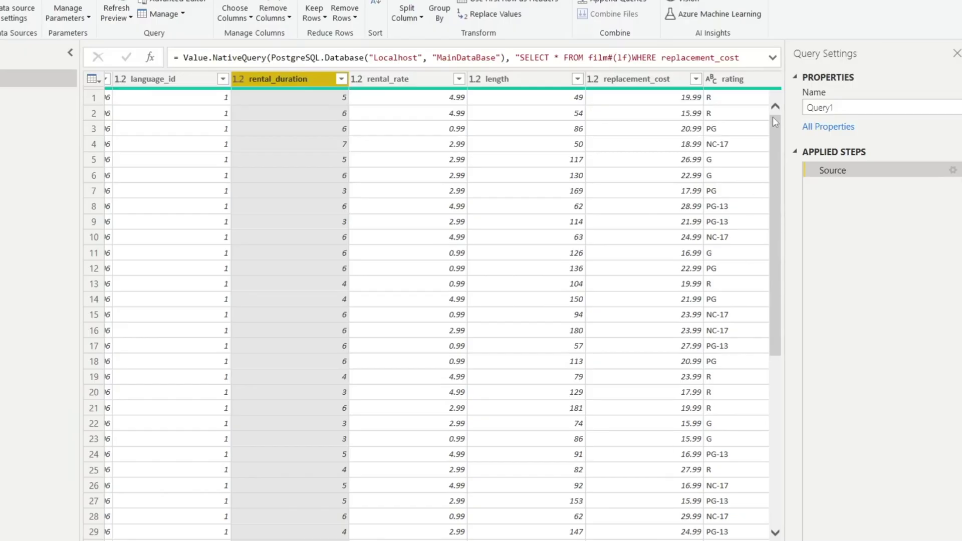
pyautogui.click(953, 172)
pyautogui.click(339, 288)
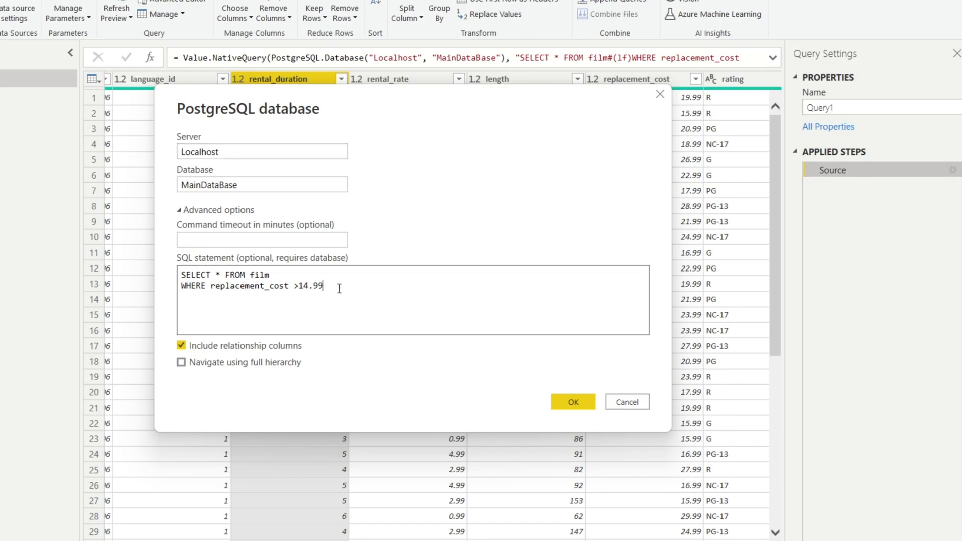
pyautogui.write('AND')
pyautogui.moveTo(347, 95); pyautogui.dragTo(359, 164)
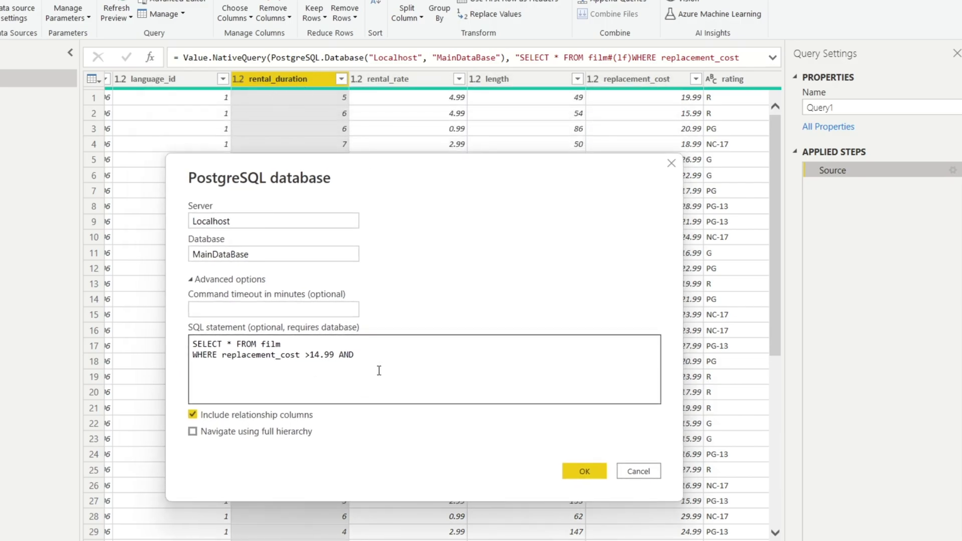
pyautogui.click(379, 354)
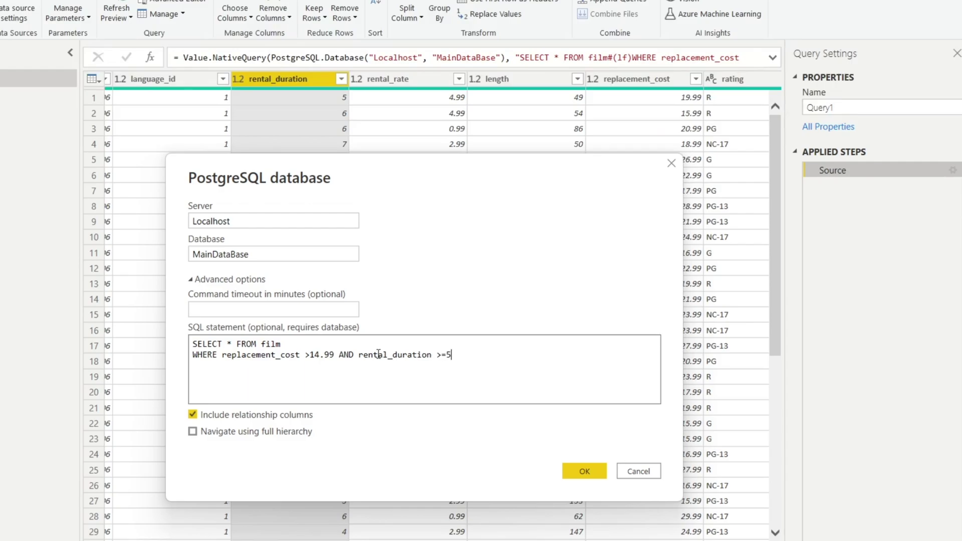
pyautogui.click(585, 471)
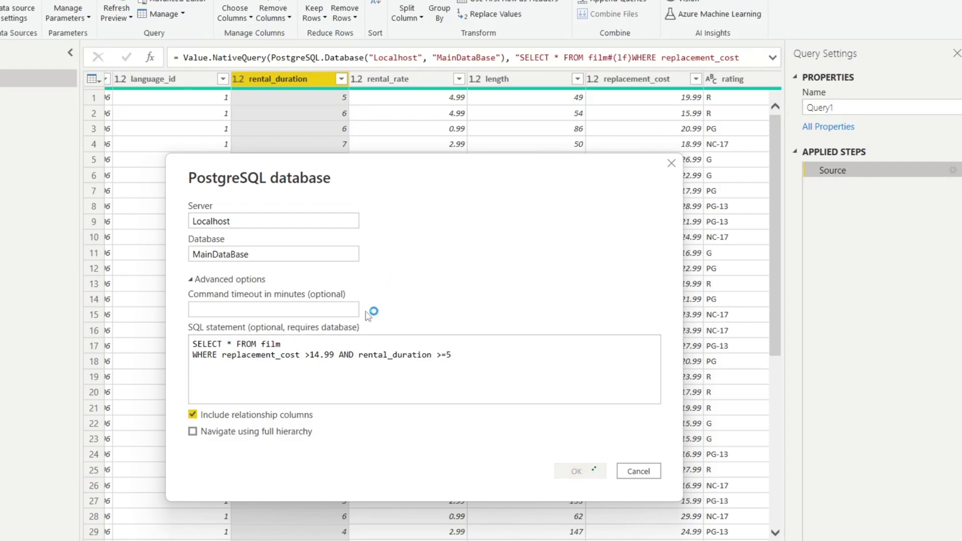
pyautogui.click(341, 79)
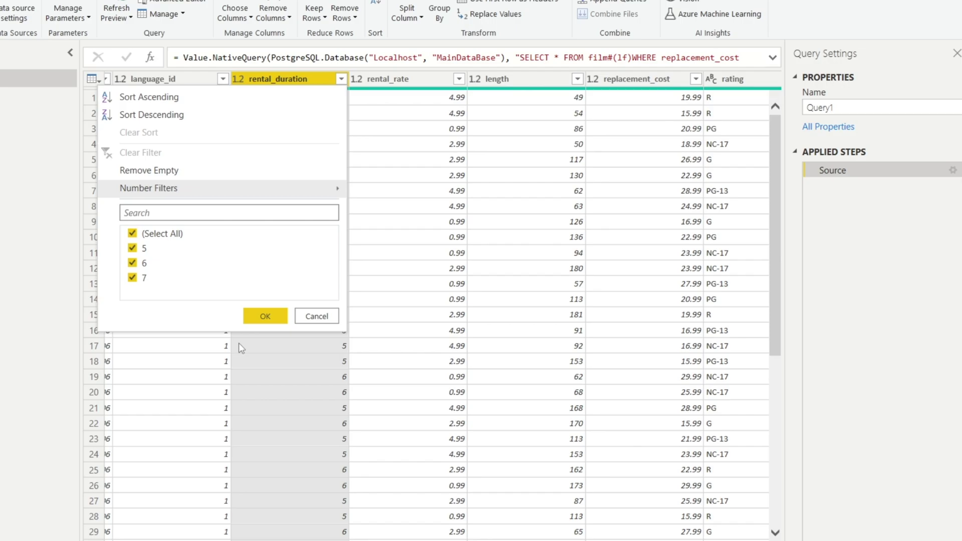
pyautogui.click(953, 172)
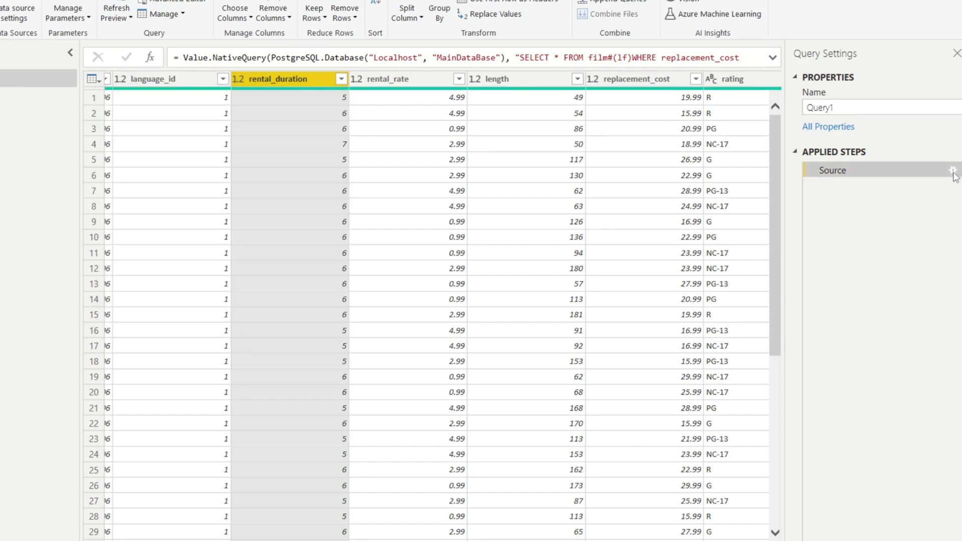
# Change the source's SQL condition to rental_duration >5 and check that column's distinct values.
pyautogui.click(953, 171)
pyautogui.click(434, 294)
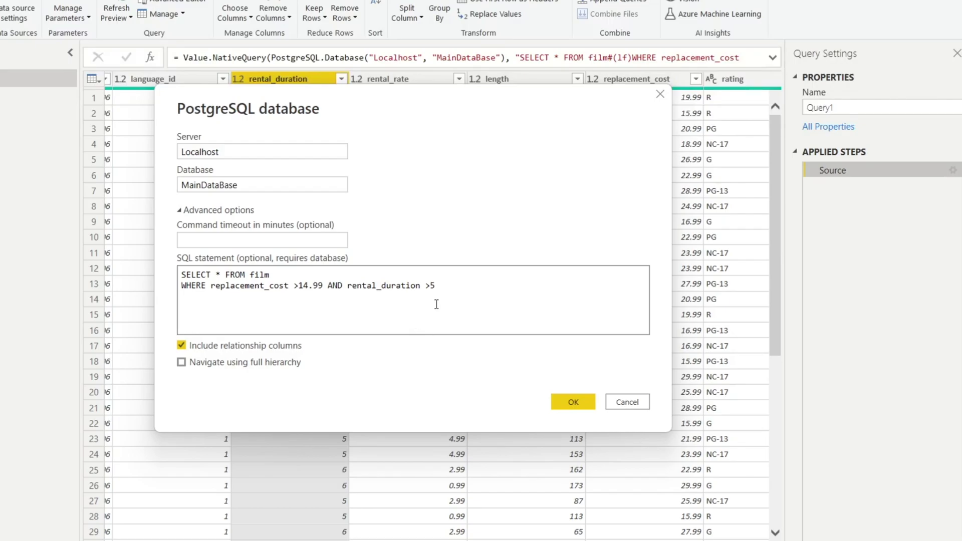
pyautogui.click(575, 406)
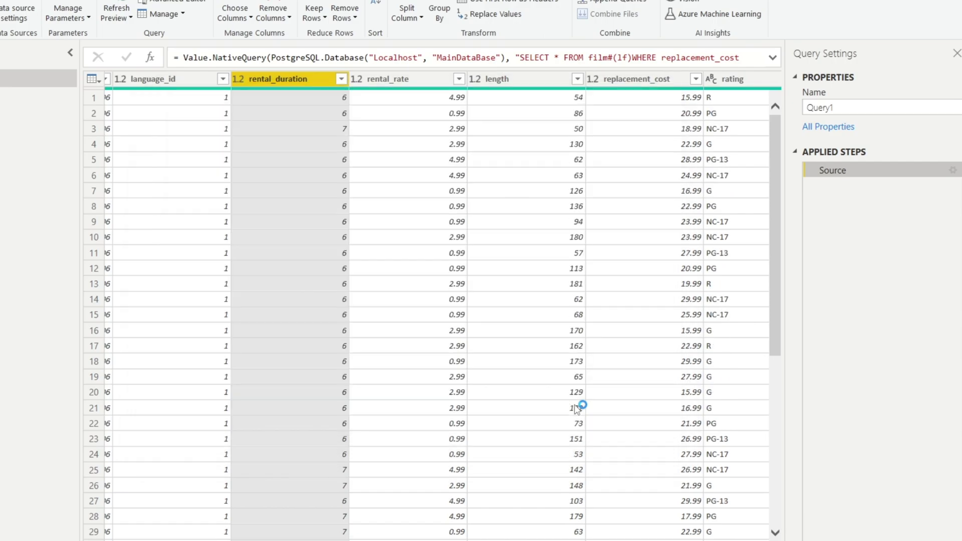
pyautogui.click(341, 79)
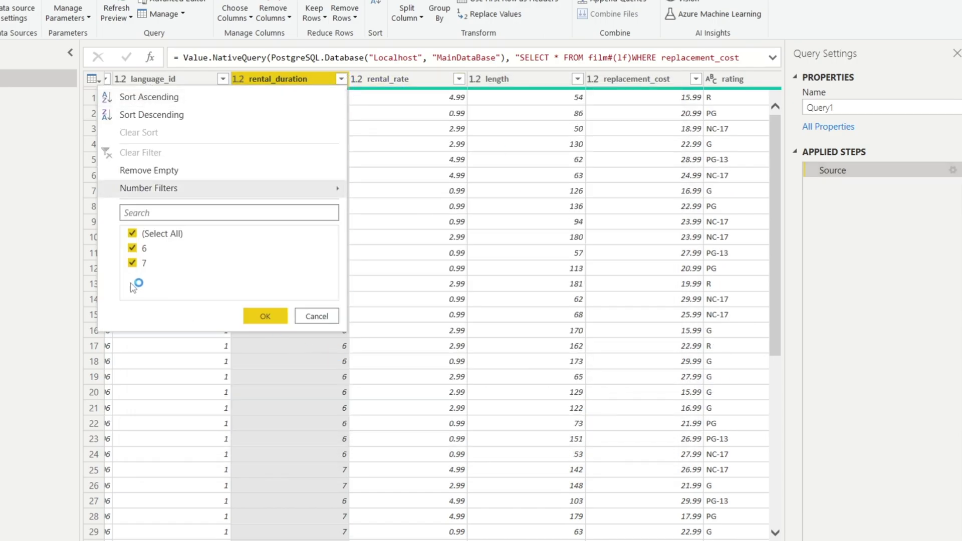
pyautogui.click(426, 404)
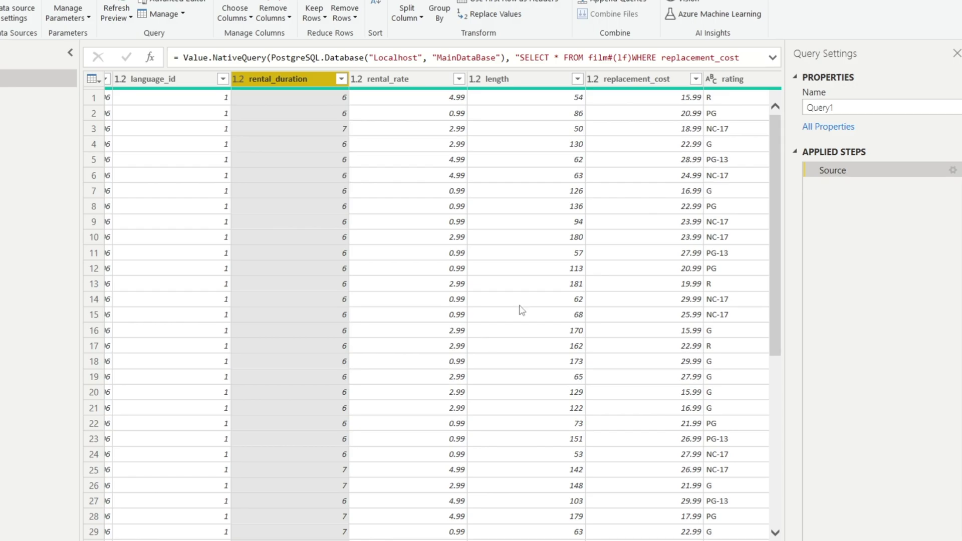
# Apply the query changes, dismiss the load report and close Power Query Editor.
pyautogui.click(26, 62)
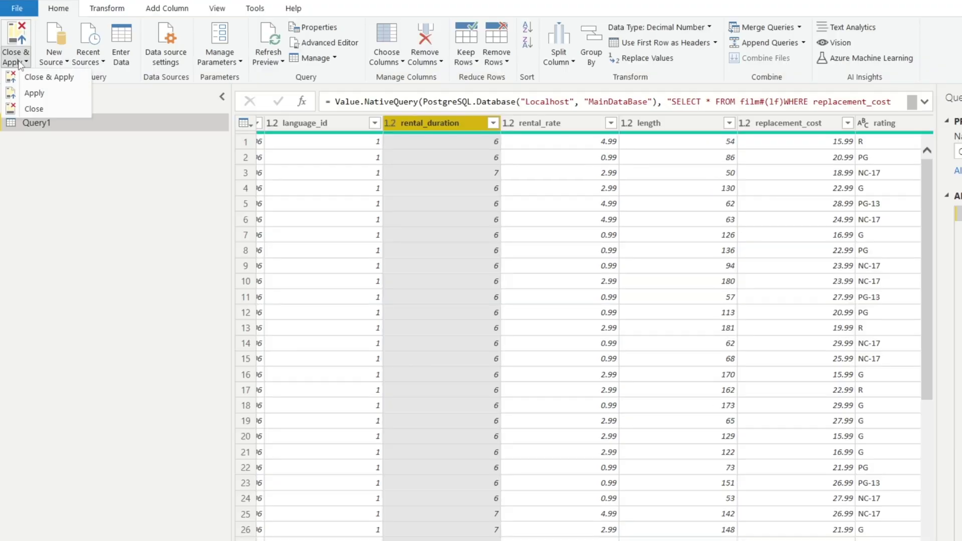
pyautogui.click(33, 93)
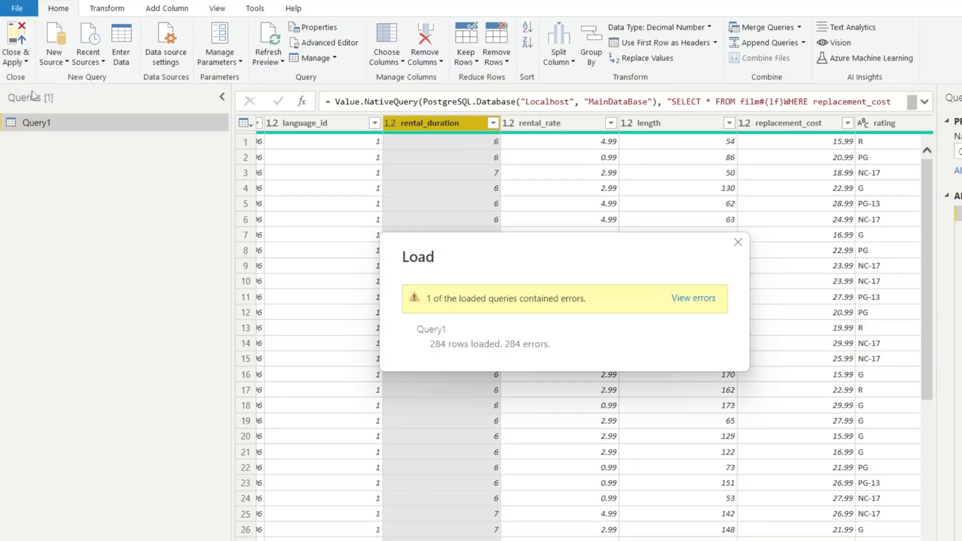
pyautogui.click(714, 382)
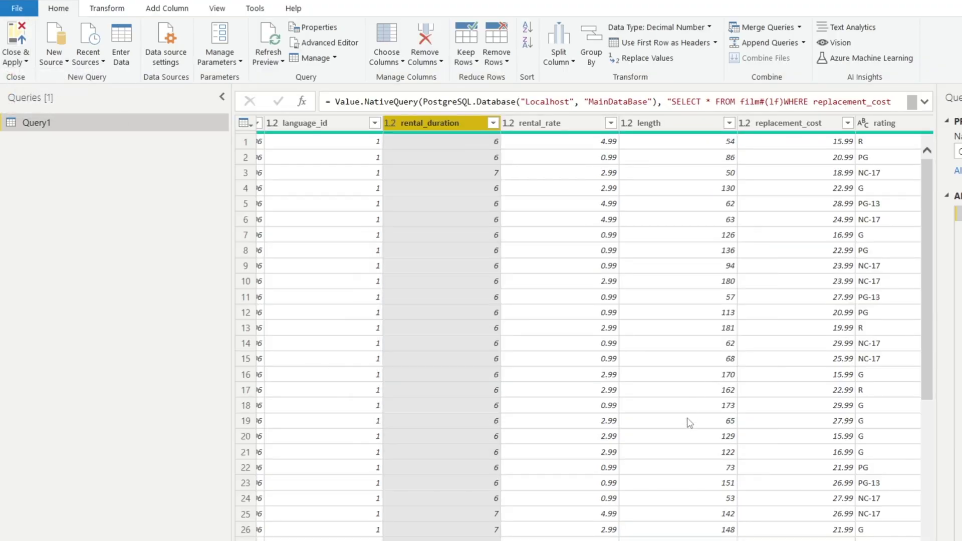
pyautogui.click(26, 61)
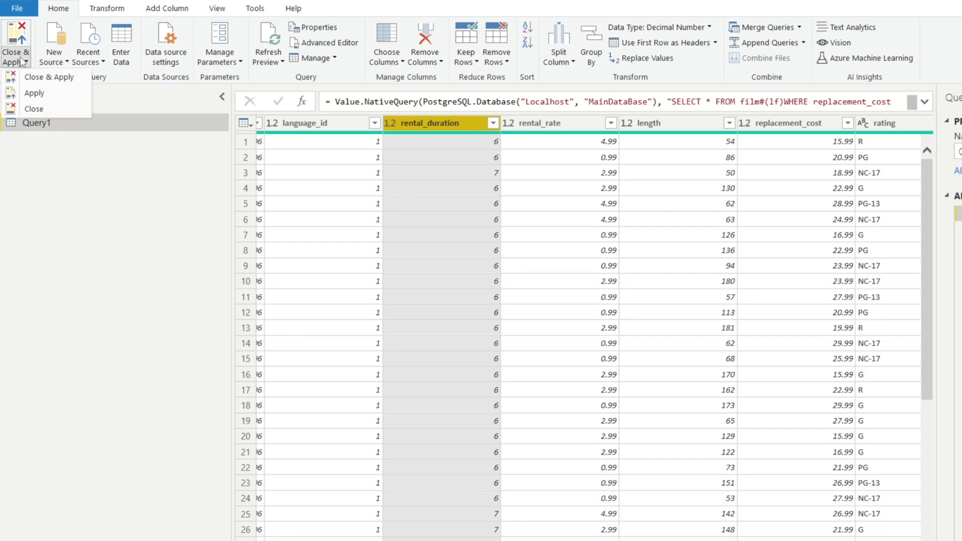
pyautogui.click(36, 94)
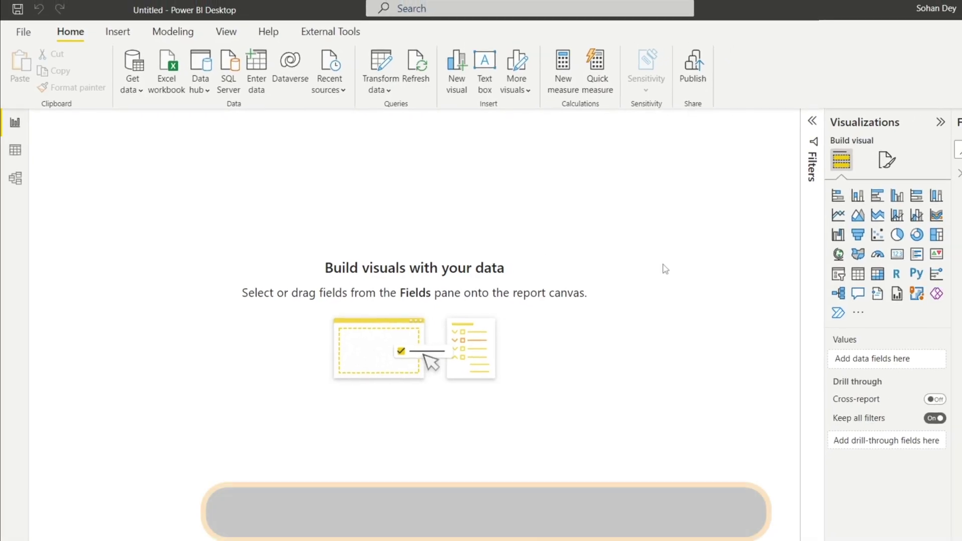
# Add an enlarged stacked column chart low on the report page, with rental_duration on the X-axis and film_id on the Y-axis.
pyautogui.click(830, 151)
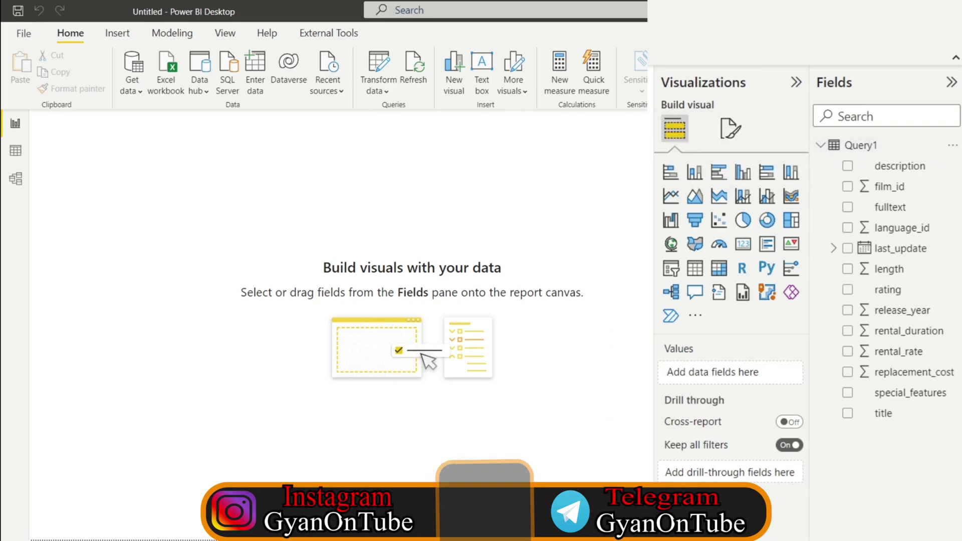
pyautogui.click(694, 172)
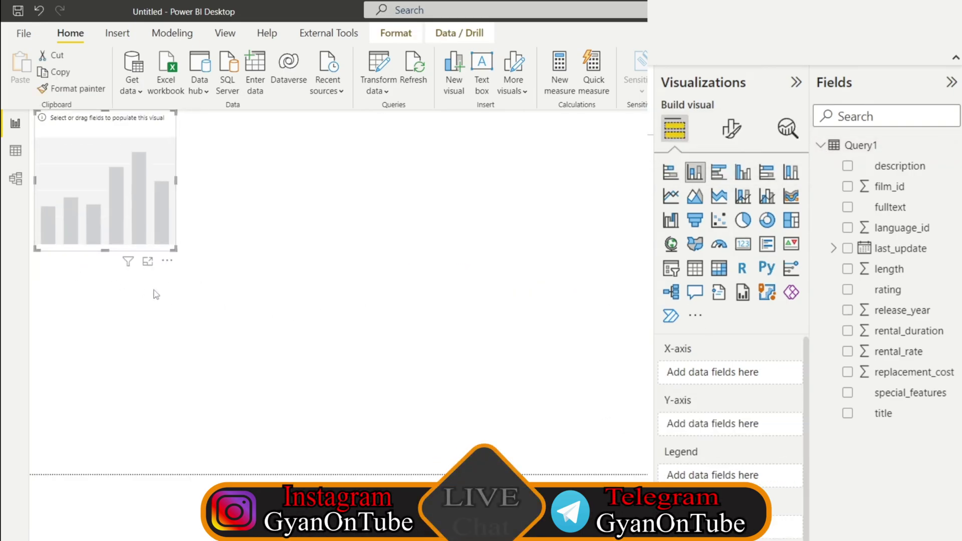
pyautogui.moveTo(178, 252); pyautogui.dragTo(305, 275)
pyautogui.moveTo(169, 216); pyautogui.dragTo(279, 411)
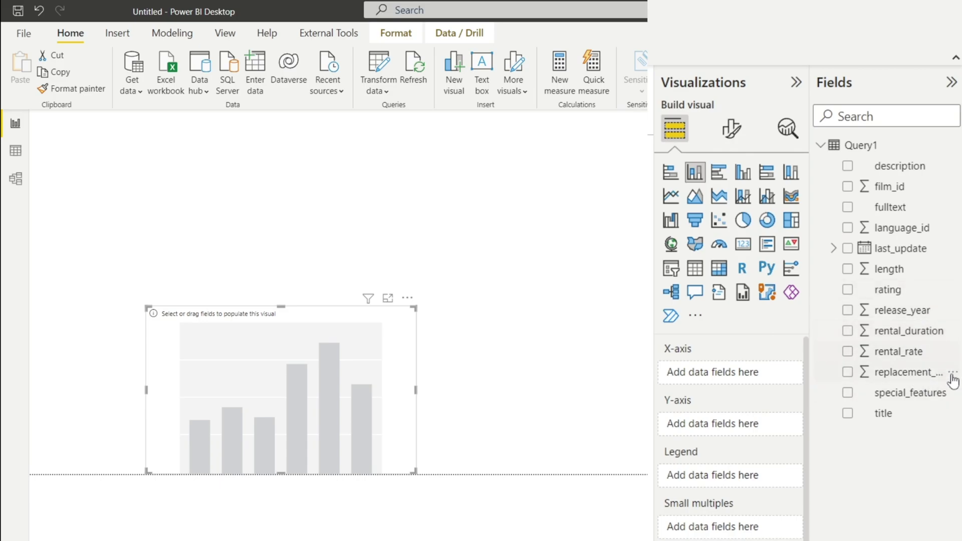
pyautogui.moveTo(918, 334); pyautogui.dragTo(716, 381)
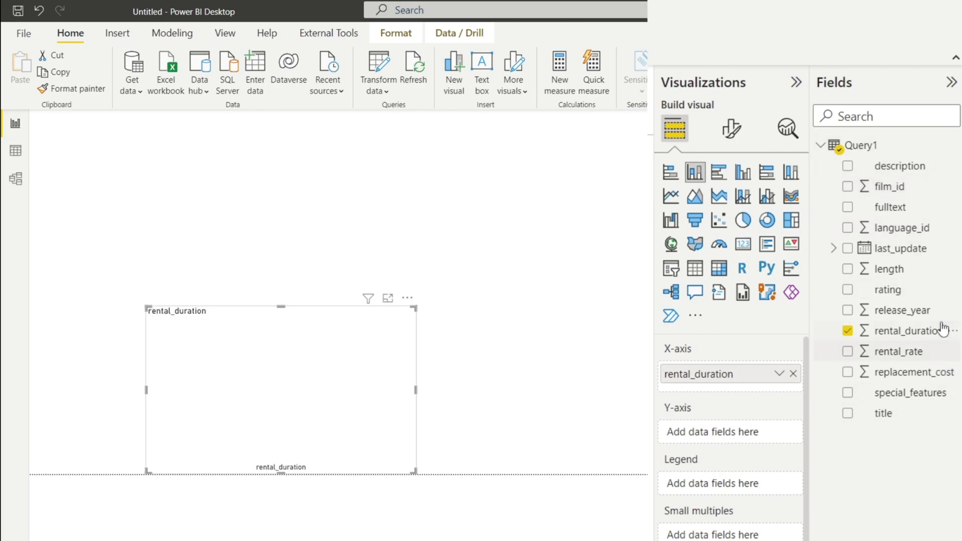
pyautogui.moveTo(894, 188); pyautogui.dragTo(723, 437)
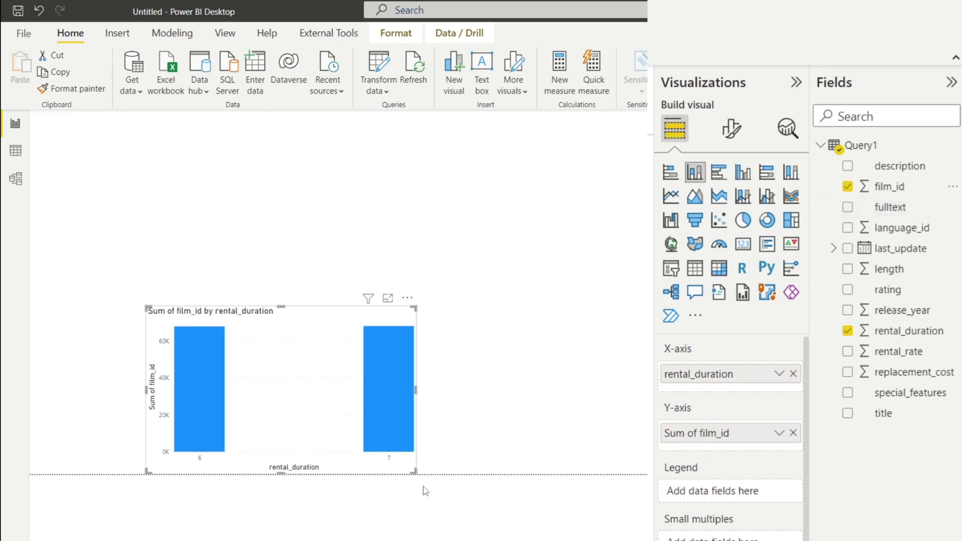
# Widen the column chart slightly, move it to the lower-left corner of the report page and deselect it.
pyautogui.moveTo(414, 472); pyautogui.dragTo(584, 498)
pyautogui.moveTo(199, 448); pyautogui.dragTo(251, 470)
pyautogui.moveTo(510, 448); pyautogui.dragTo(555, 478)
pyautogui.press('Escape')
pyautogui.moveTo(581, 391); pyautogui.dragTo(441, 391)
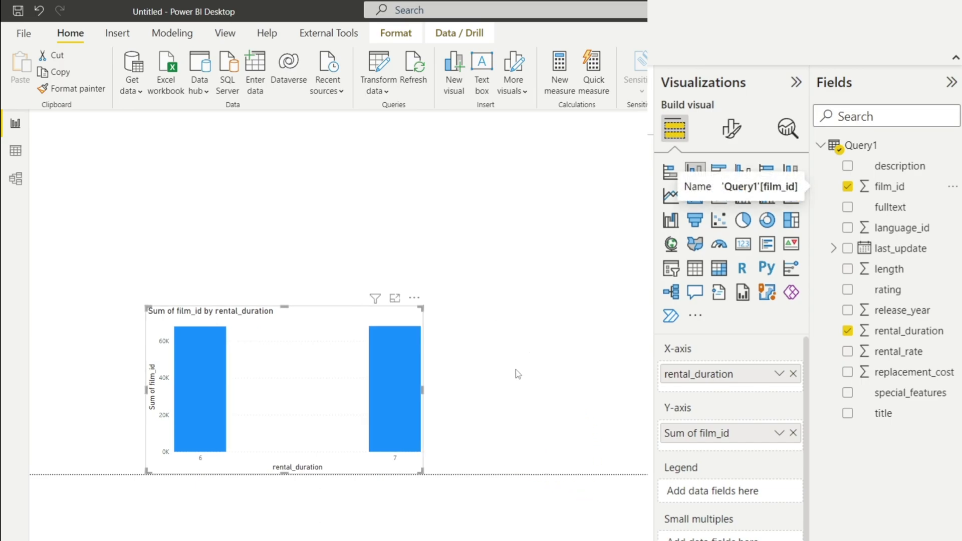
pyautogui.moveTo(321, 327); pyautogui.dragTo(77, 344)
pyautogui.click(456, 348)
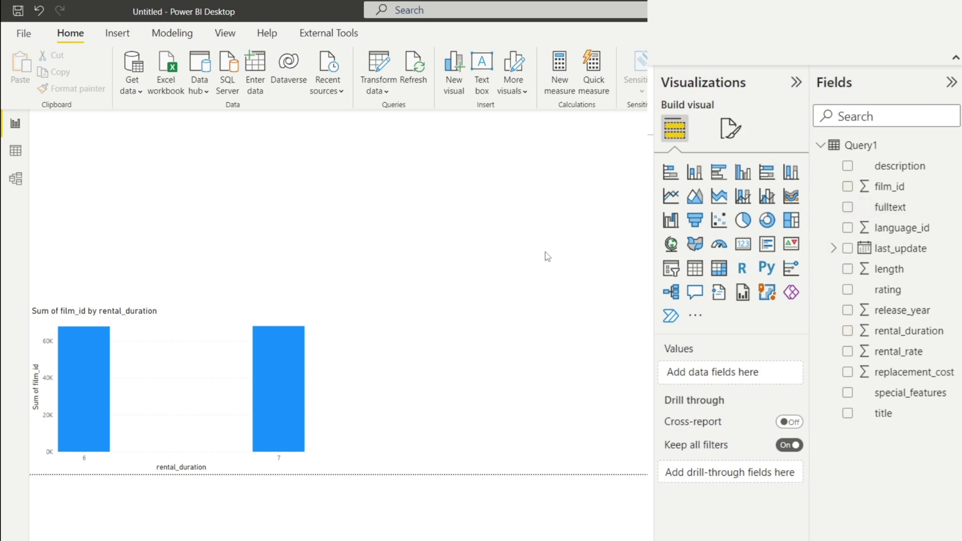
# Add a clustered bar chart beside the column chart, with replacement_cost on the X-axis and rating on the Y-axis.
pyautogui.click(719, 172)
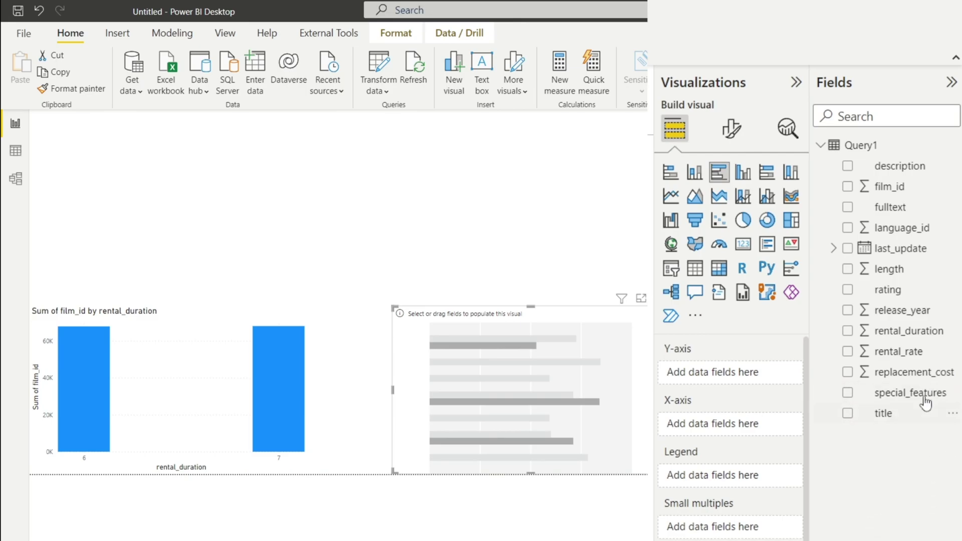
pyautogui.moveTo(912, 371); pyautogui.dragTo(741, 422)
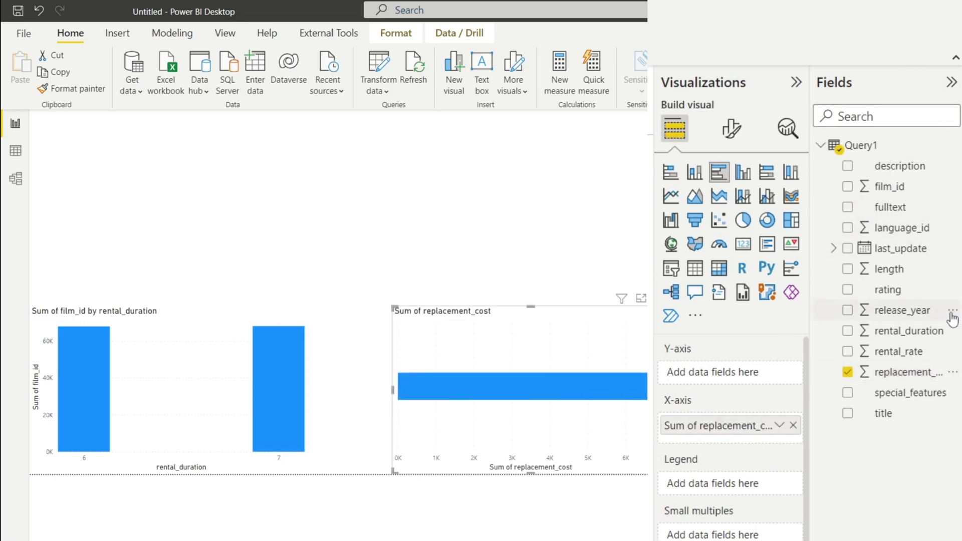
pyautogui.moveTo(902, 288); pyautogui.dragTo(702, 375)
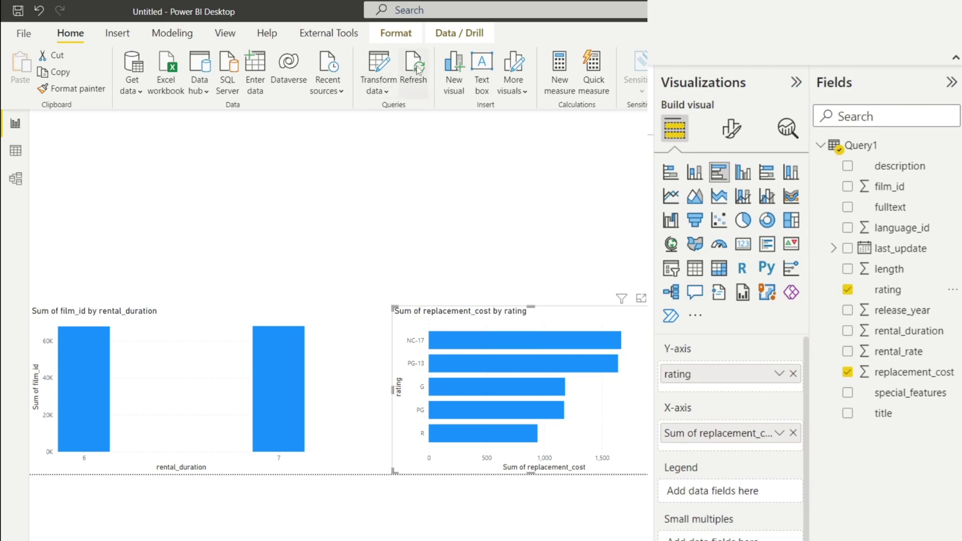
pyautogui.moveTo(393, 43); pyautogui.dragTo(457, 141)
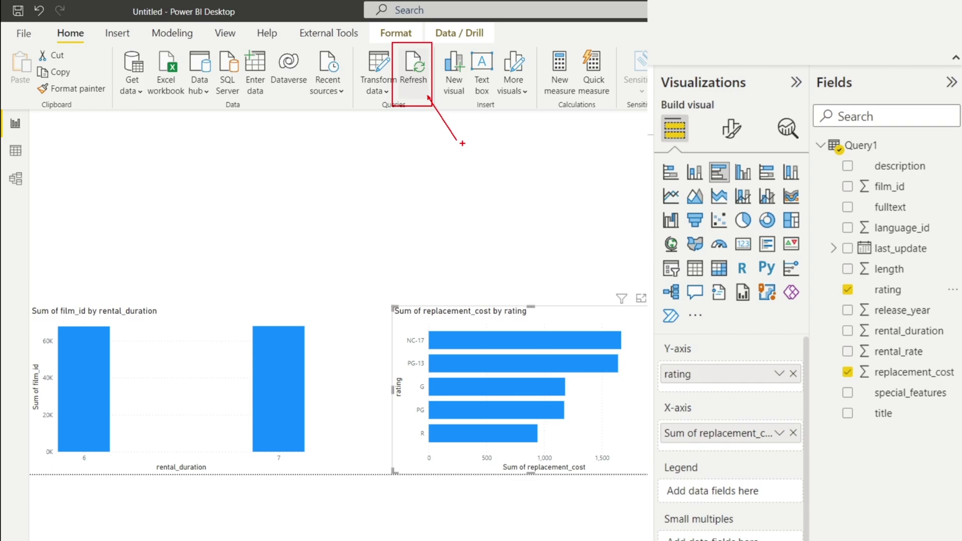
pyautogui.press('Escape')
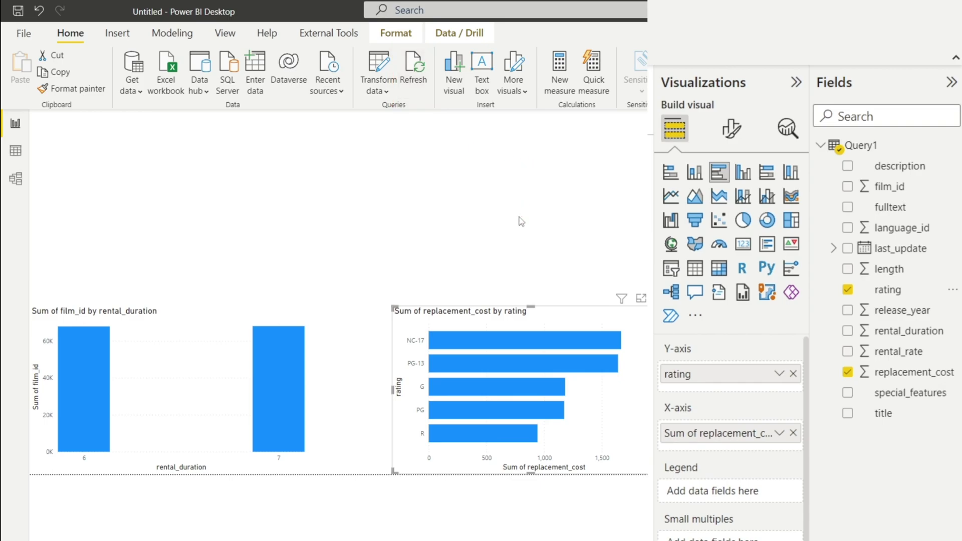